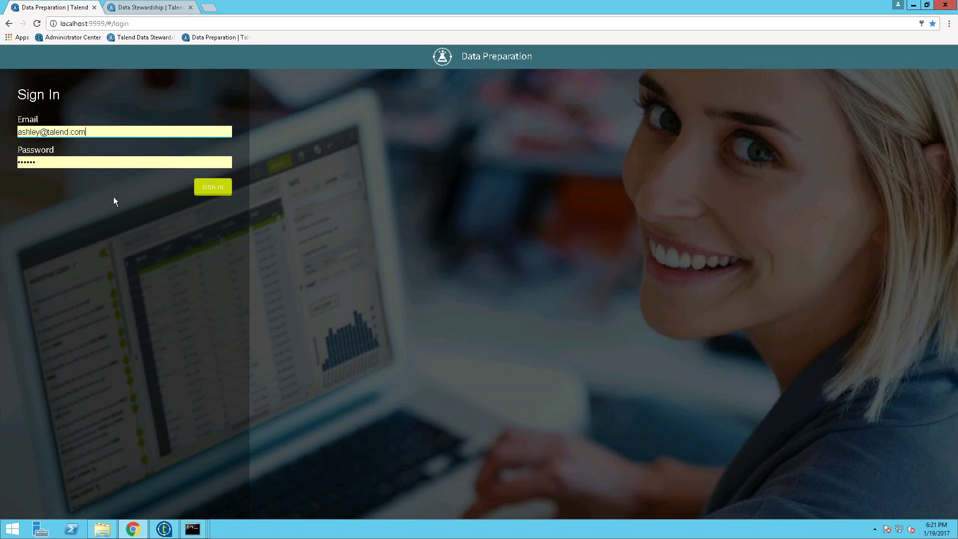
Step: Submit the filled-in email and password to sign in to Talend Data Preparation
key("Return")
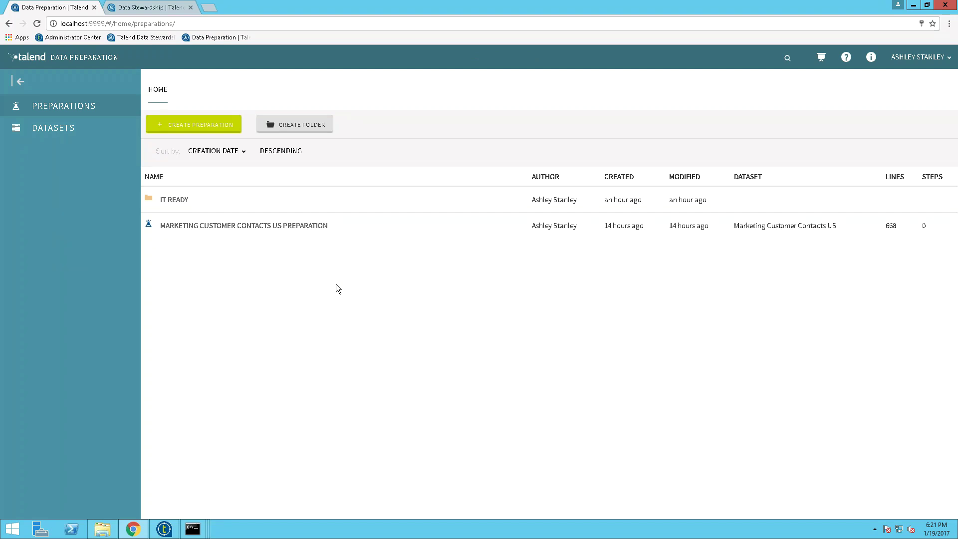
Step: Create a preparation from MARKETING CUSTOMER CONTACTS US and collapse the side panel
left_click(220, 139)
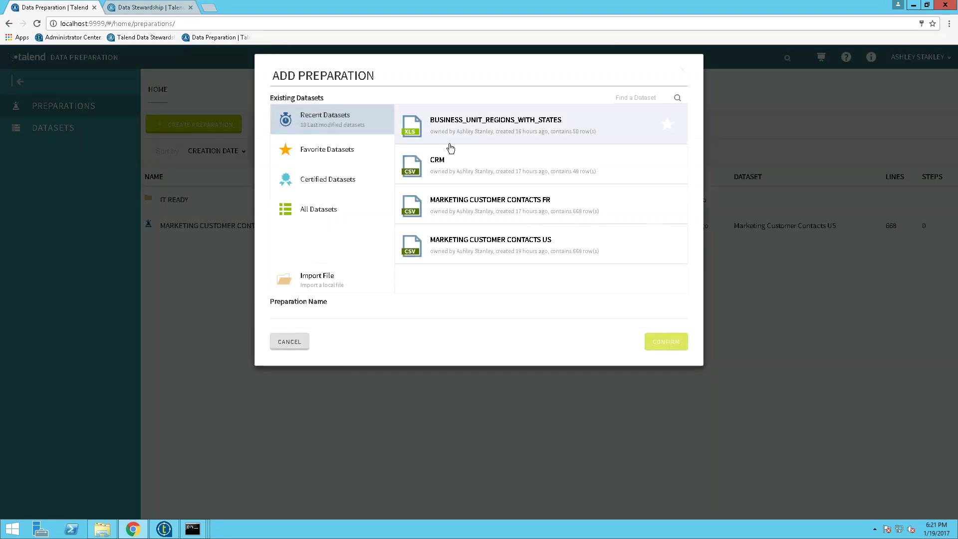
left_click(464, 240)
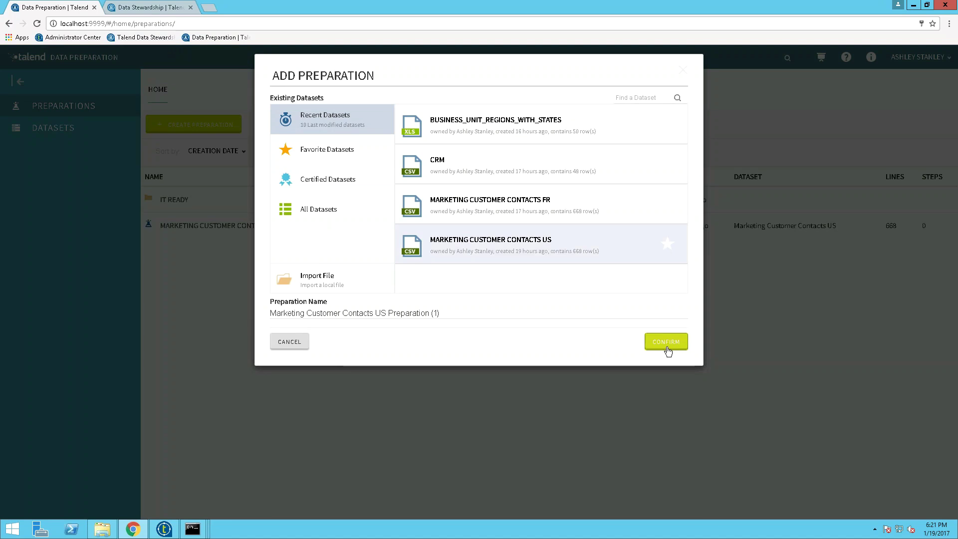
left_click(667, 347)
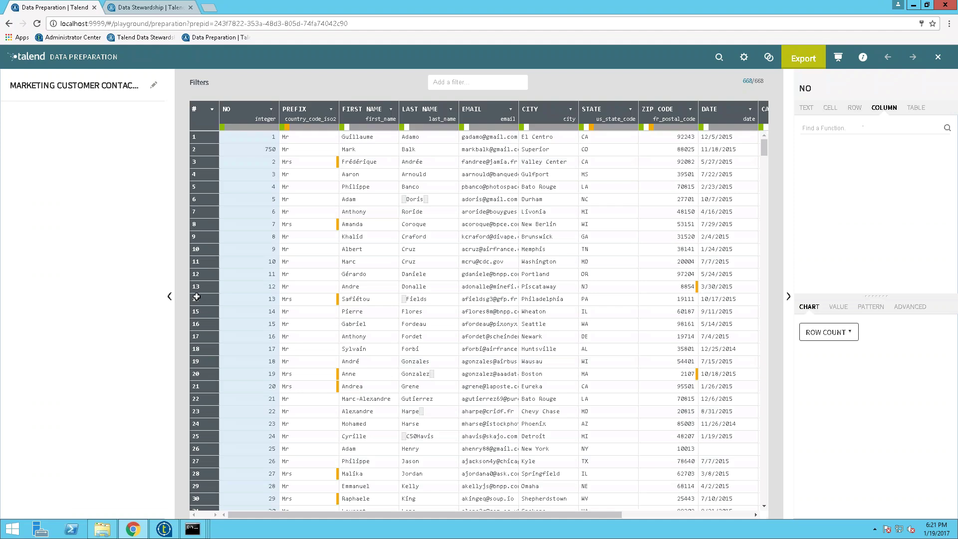
left_click(171, 299)
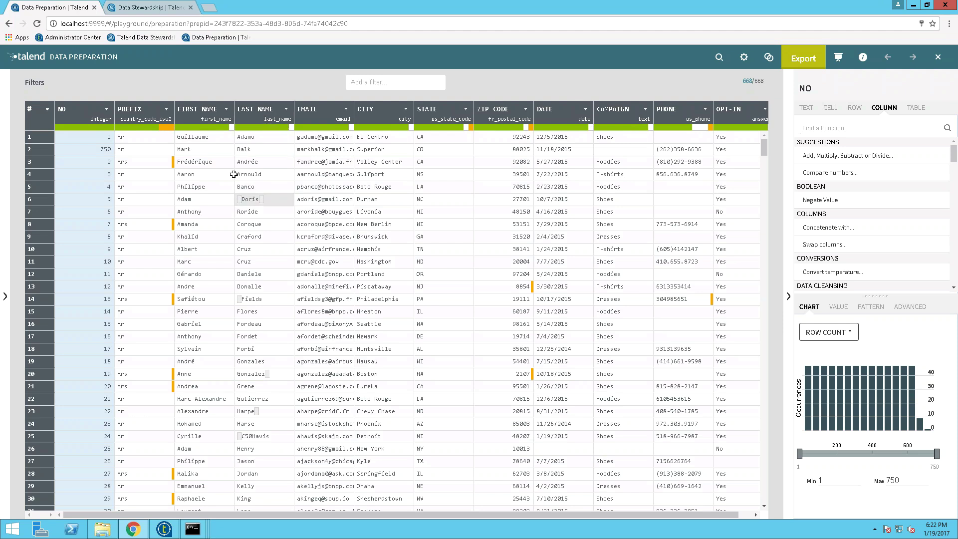
Step: Set the PREFIX column's semantic type to NAME_PREFIXES and hide the history panel
left_click(166, 109)
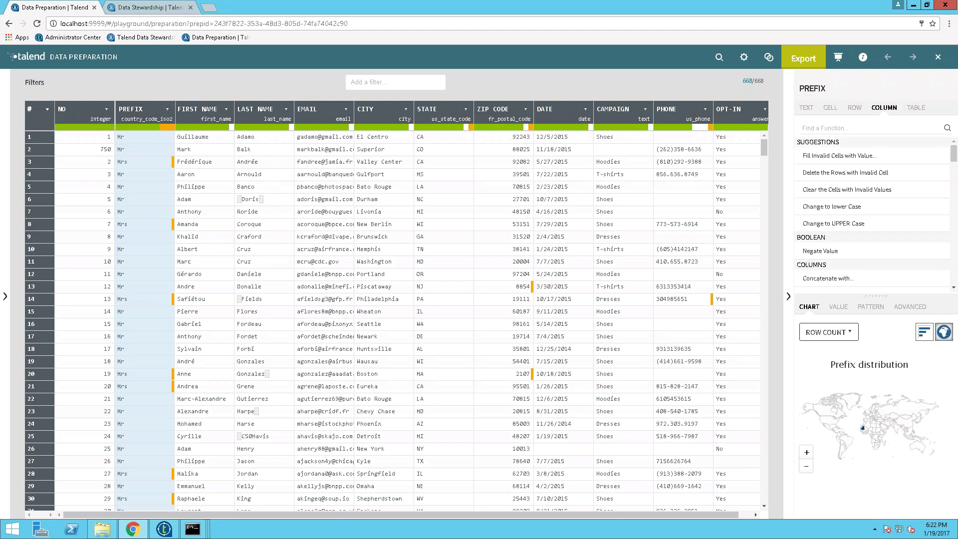
left_click(167, 109)
mouse_move(159, 127)
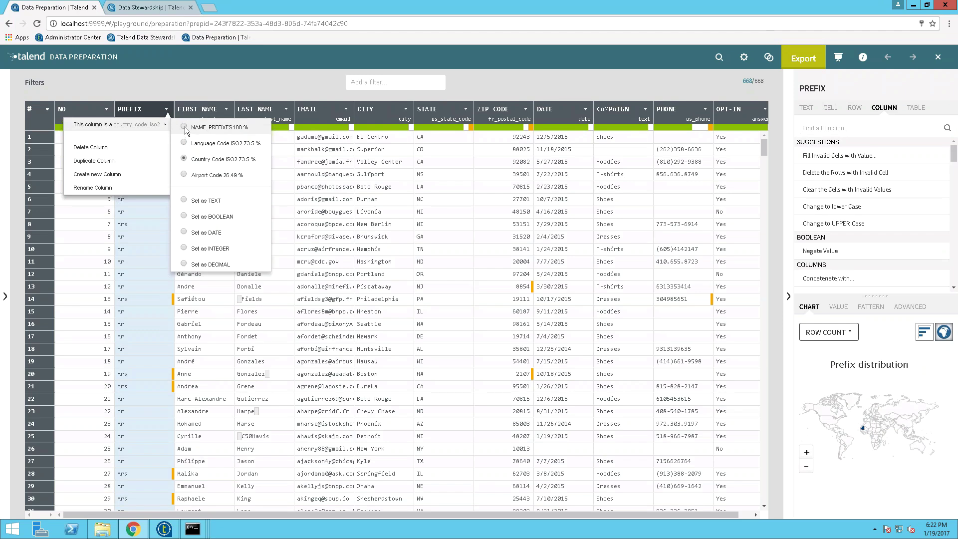
left_click(184, 128)
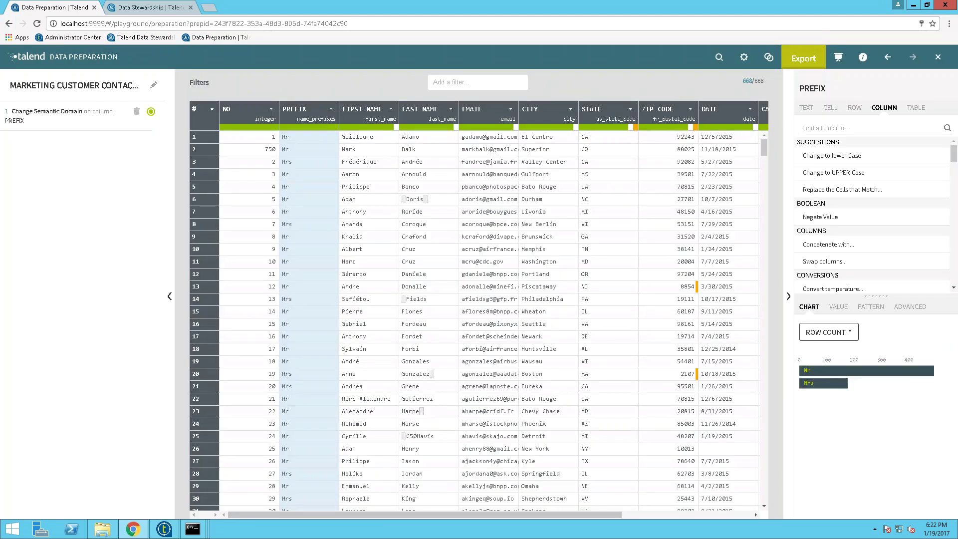
left_click(170, 297)
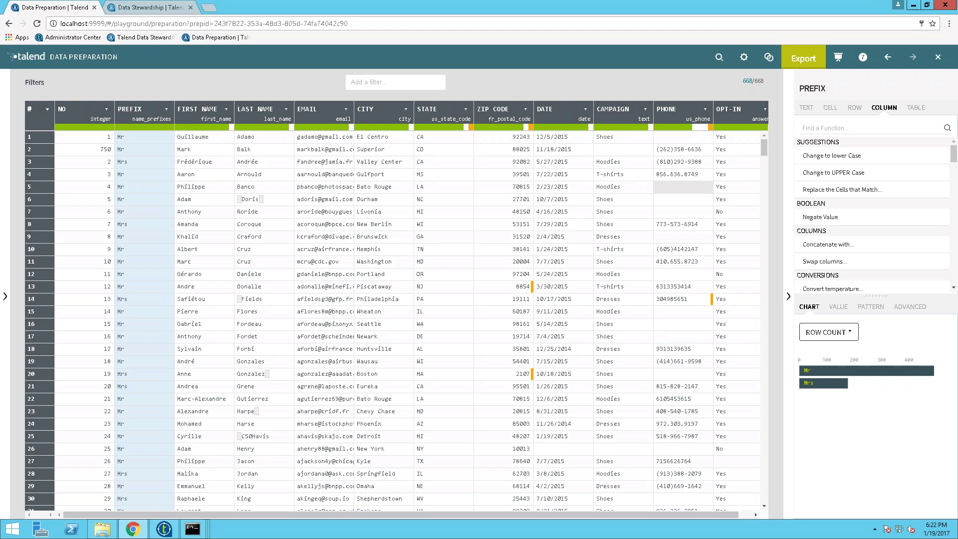
Step: Filter the OPT-IN column to Yes and keep only those filtered rows
left_click(740, 116)
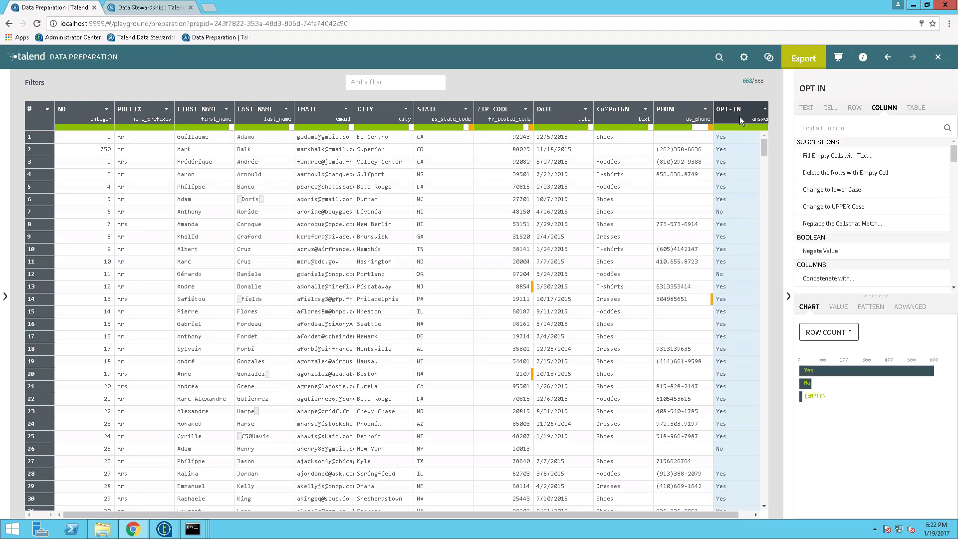
mouse_move(854, 387)
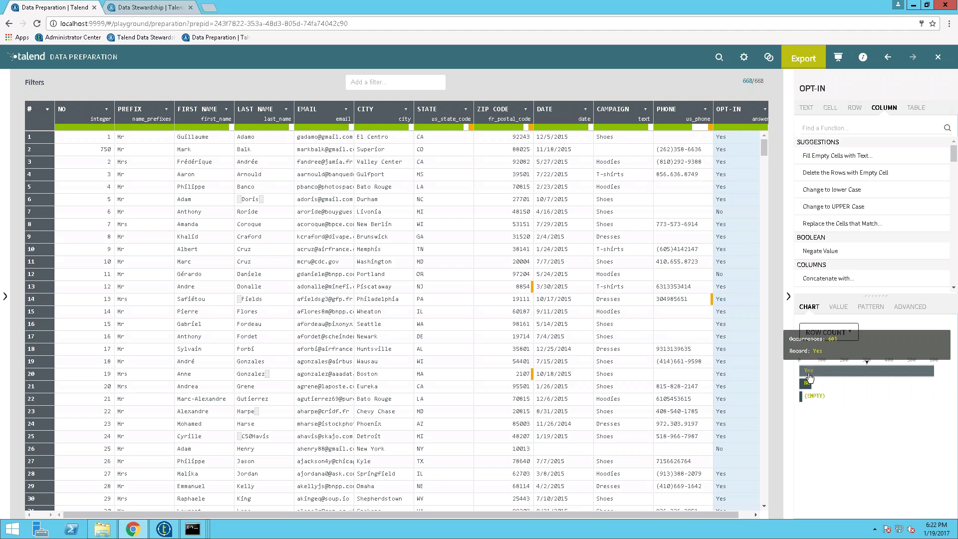
left_click(809, 378)
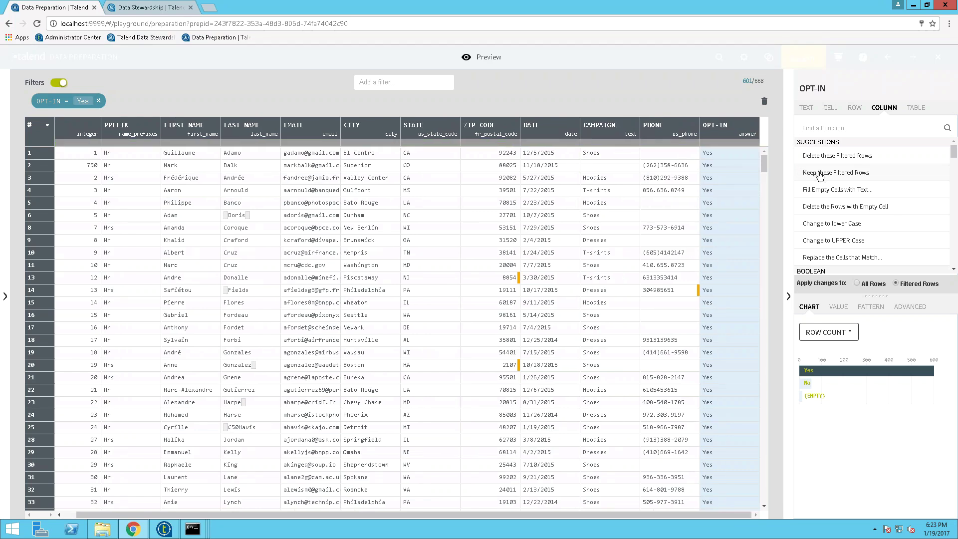
left_click(819, 173)
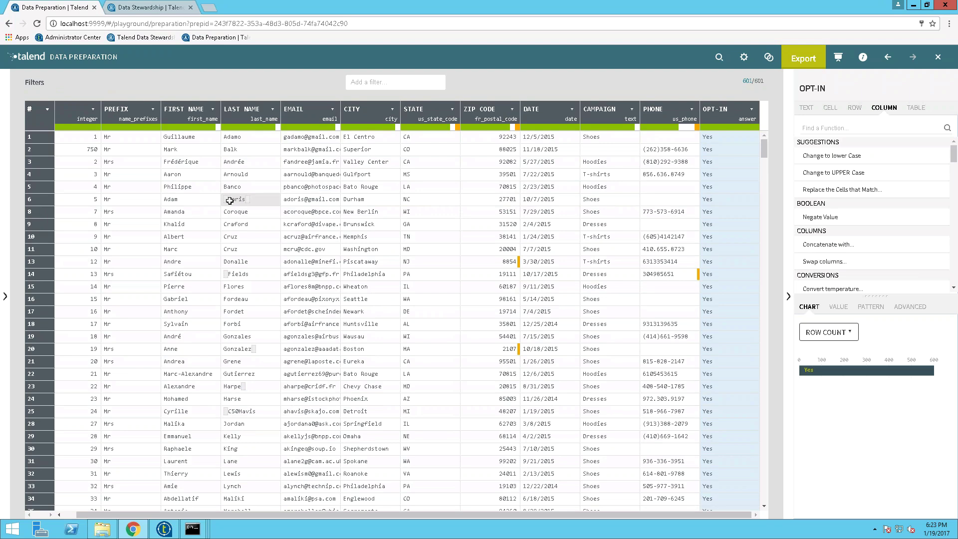
Step: Trim leading and trailing whitespace from the LAST NAME column
left_click(239, 115)
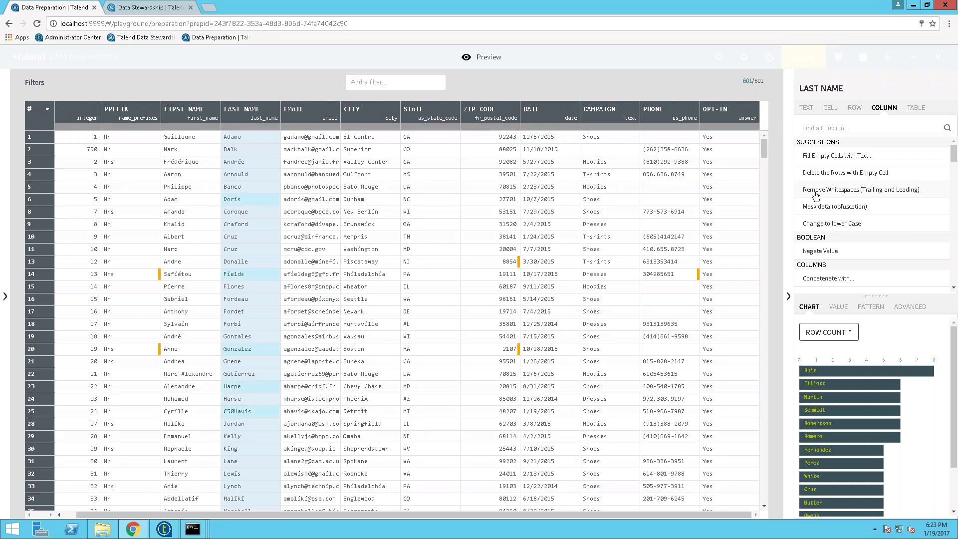
left_click(816, 192)
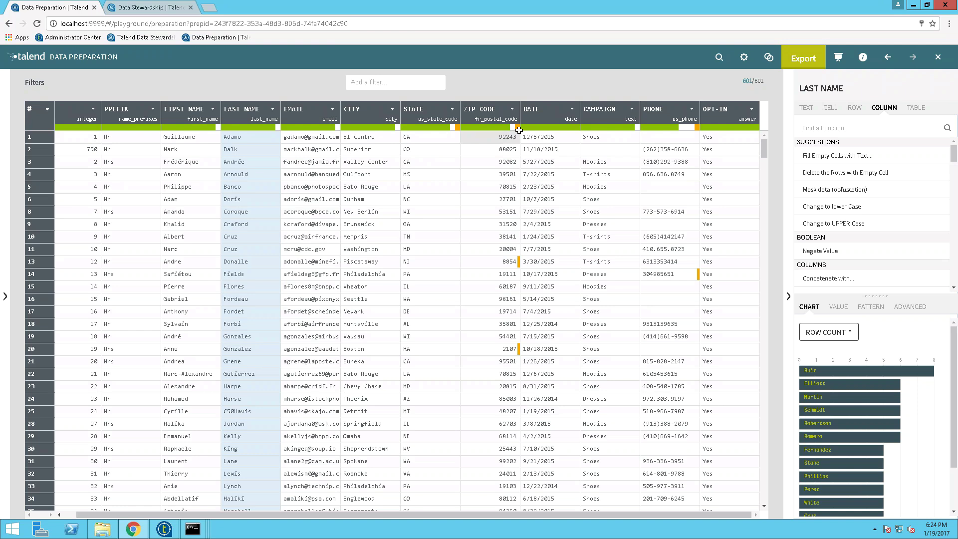
Step: Left-pad the invalid ZIP CODE values with 0 to five characters via Add Extra Characters
left_click(518, 129)
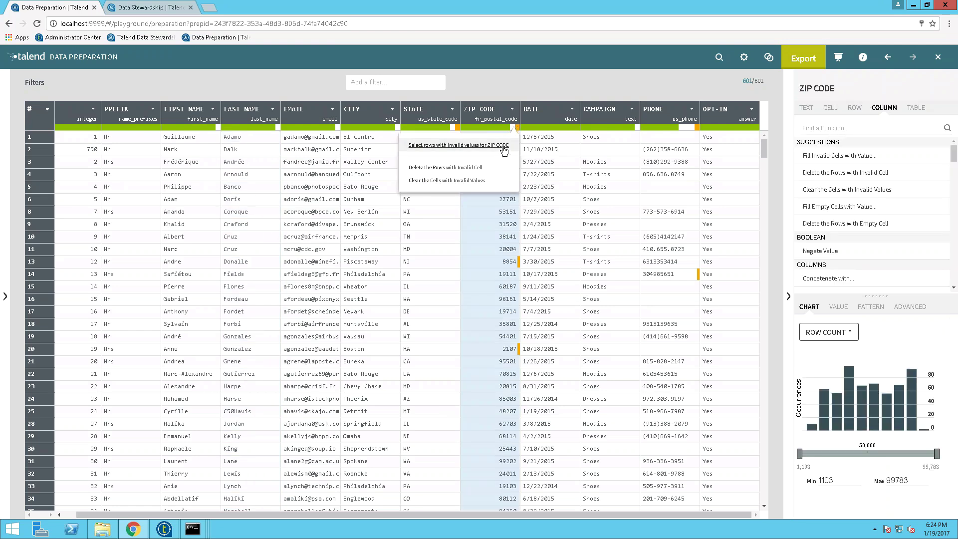
left_click(504, 146)
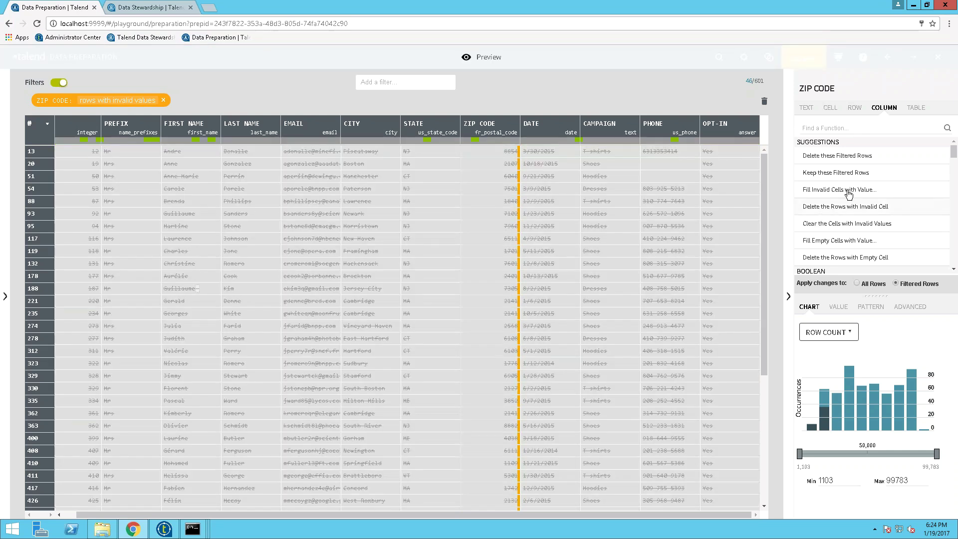
left_click(819, 128)
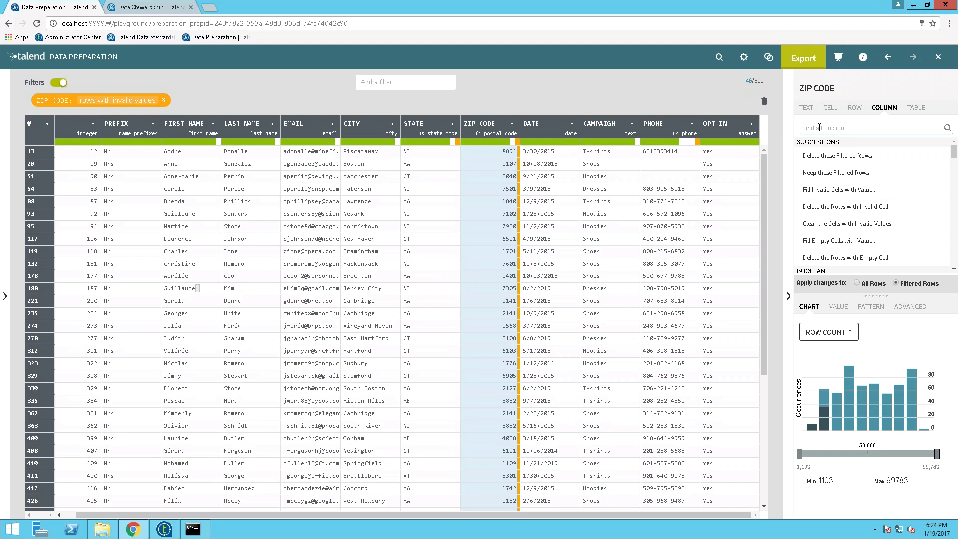
type("add")
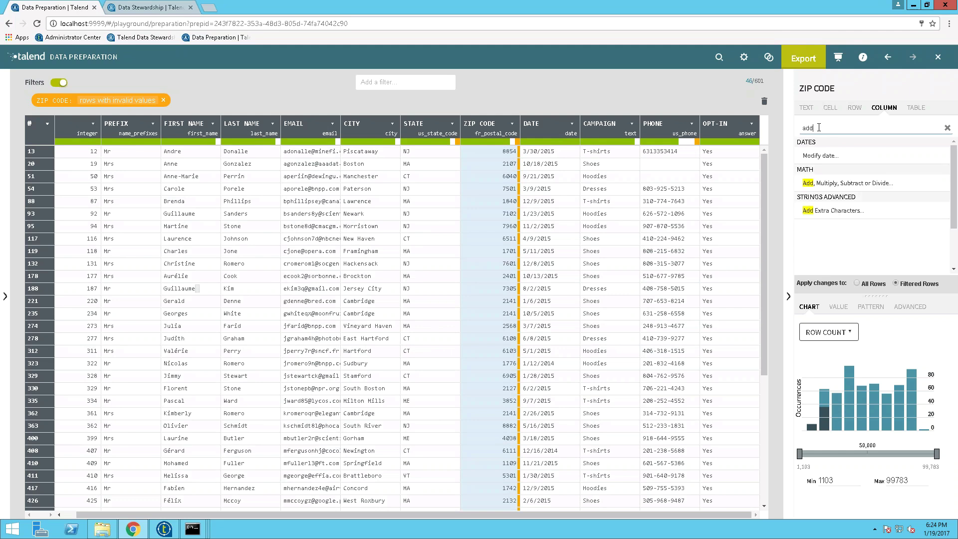
left_click(832, 211)
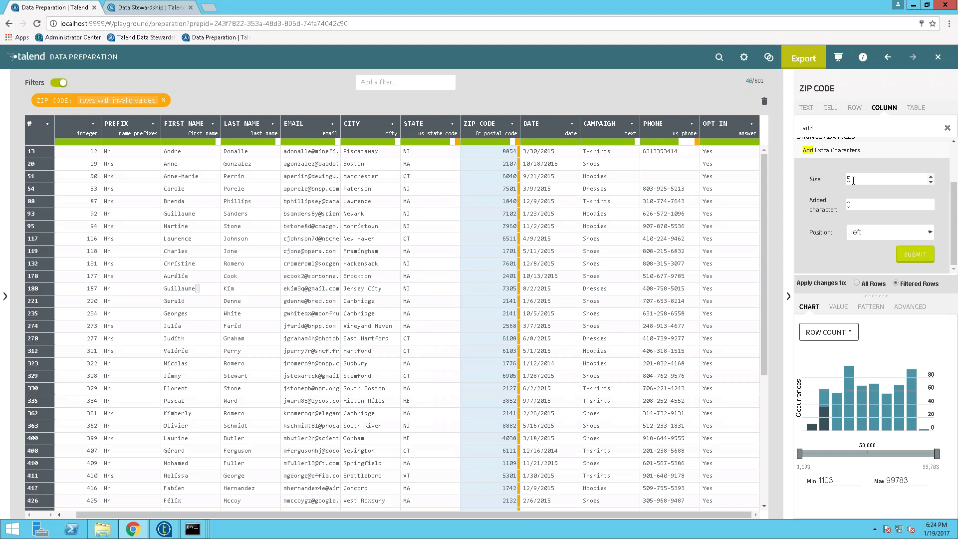
left_click(909, 254)
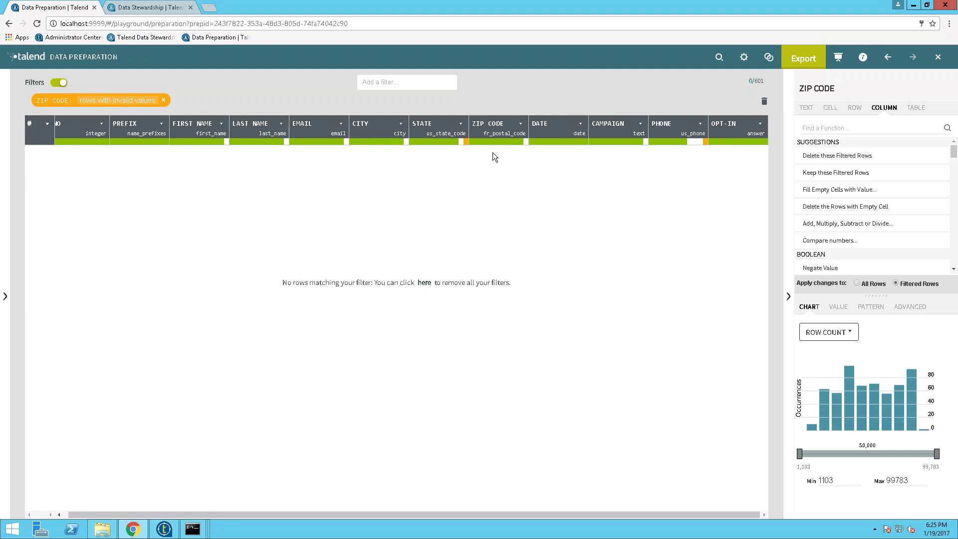
Step: Clear the ZIP CODE filter and format the PHONE numbers in the National style
left_click(163, 101)
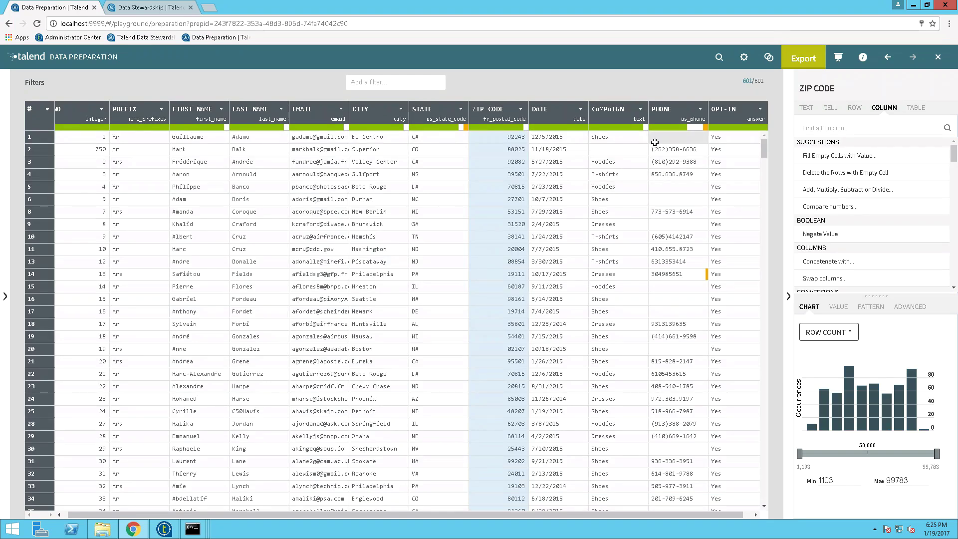
left_click(664, 111)
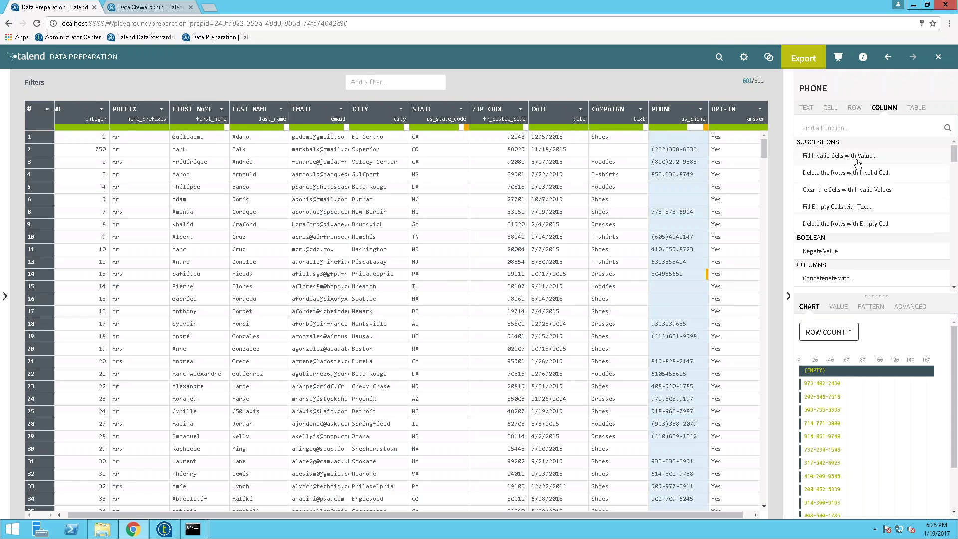
left_click(835, 126)
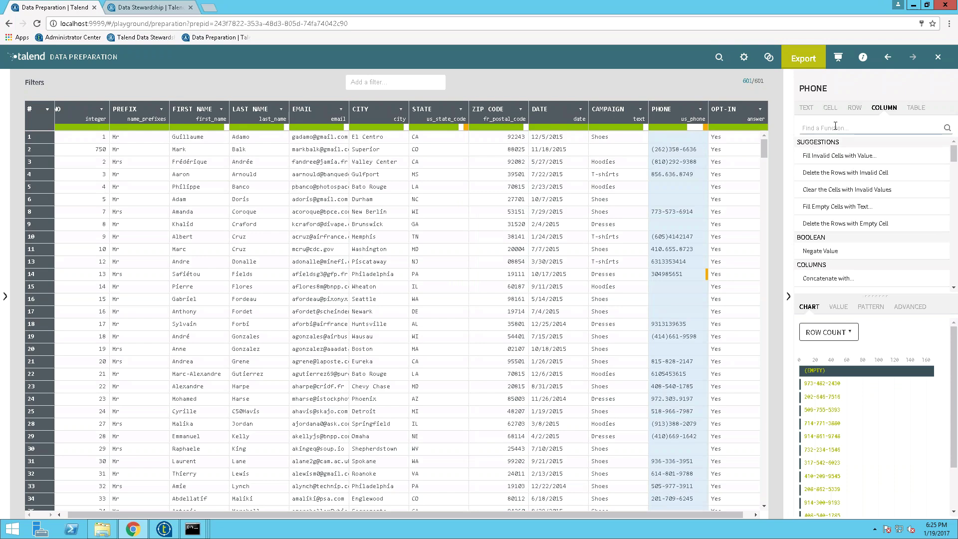
type("phone")
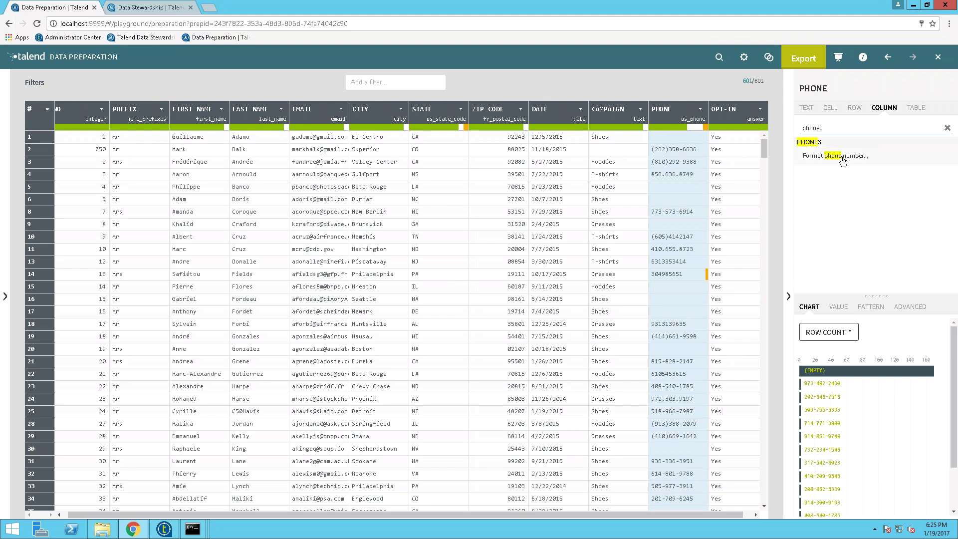
left_click(842, 158)
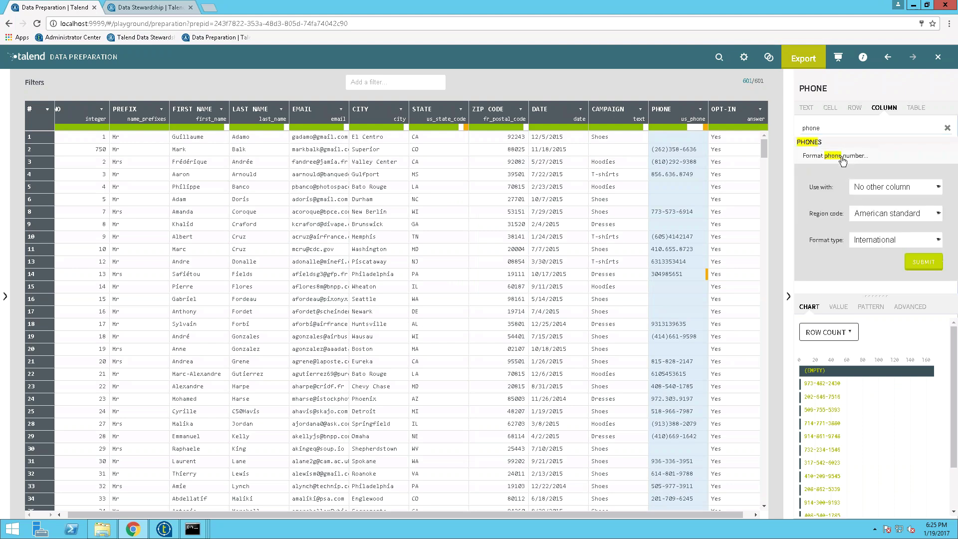
left_click(871, 240)
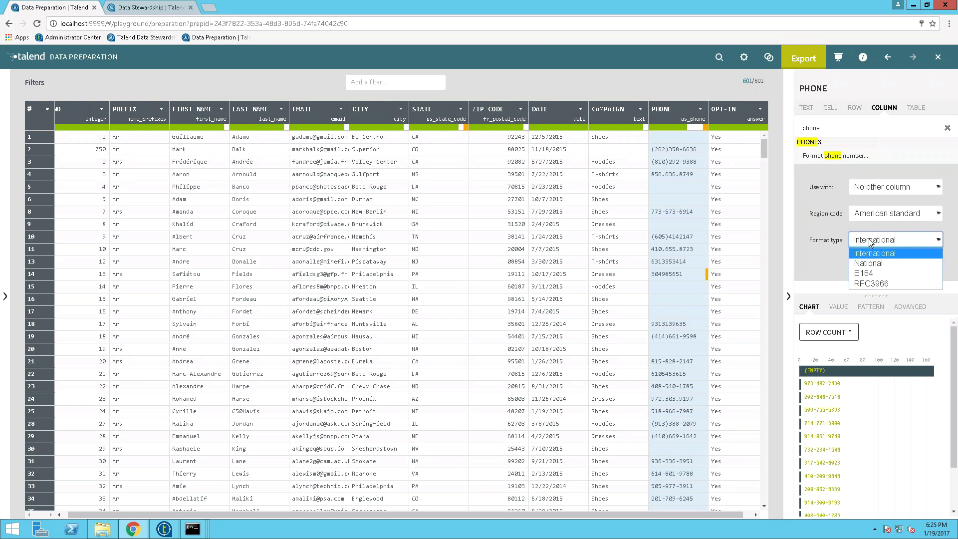
left_click(867, 265)
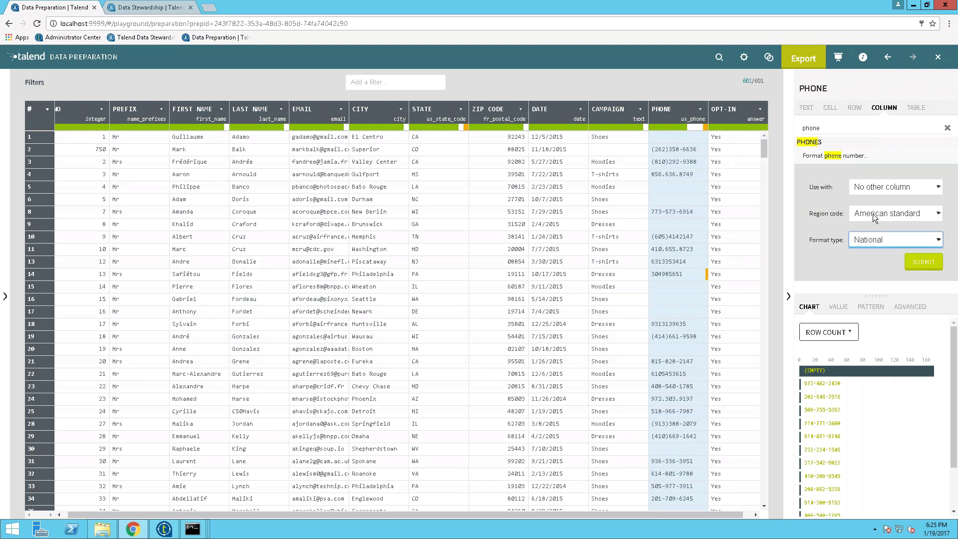
left_click(931, 267)
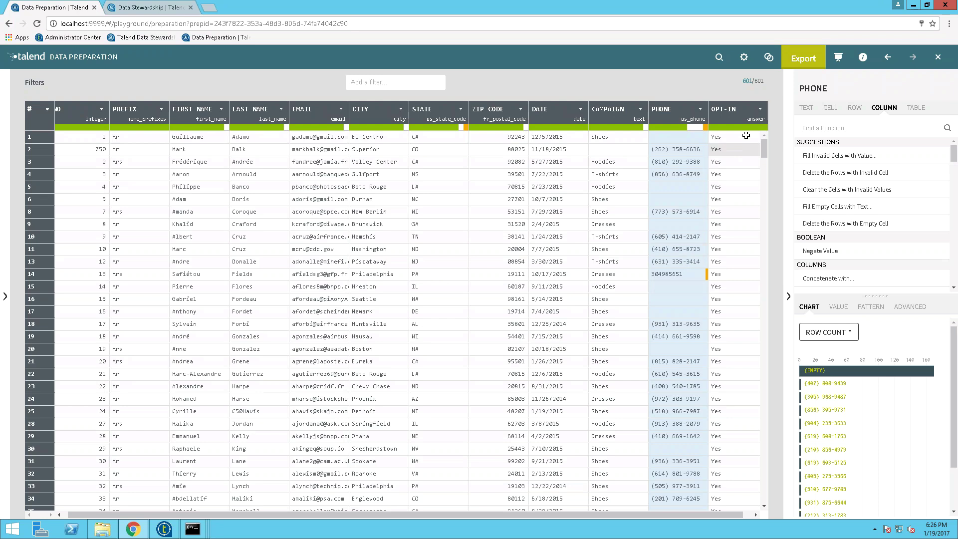
Step: Join REGION from BUSINESS_UNIT_REGIONS_WITH_STATES into the data, matched on the STATE column
left_click(770, 59)
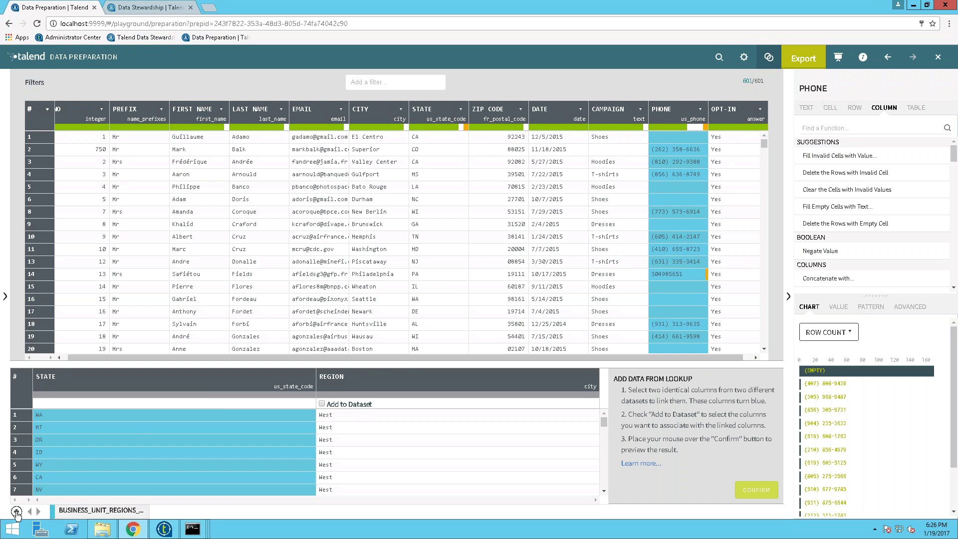
left_click(17, 512)
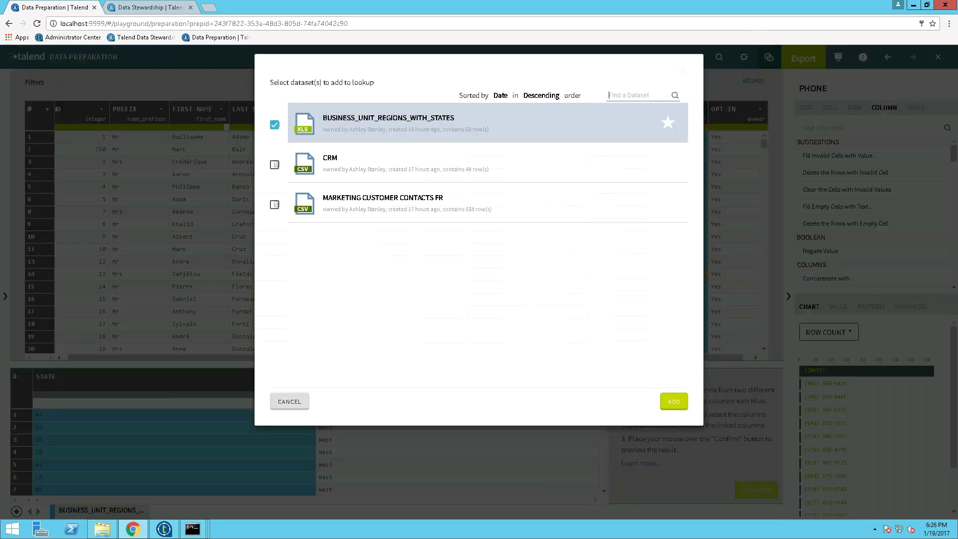
left_click(355, 124)
left_click(355, 124)
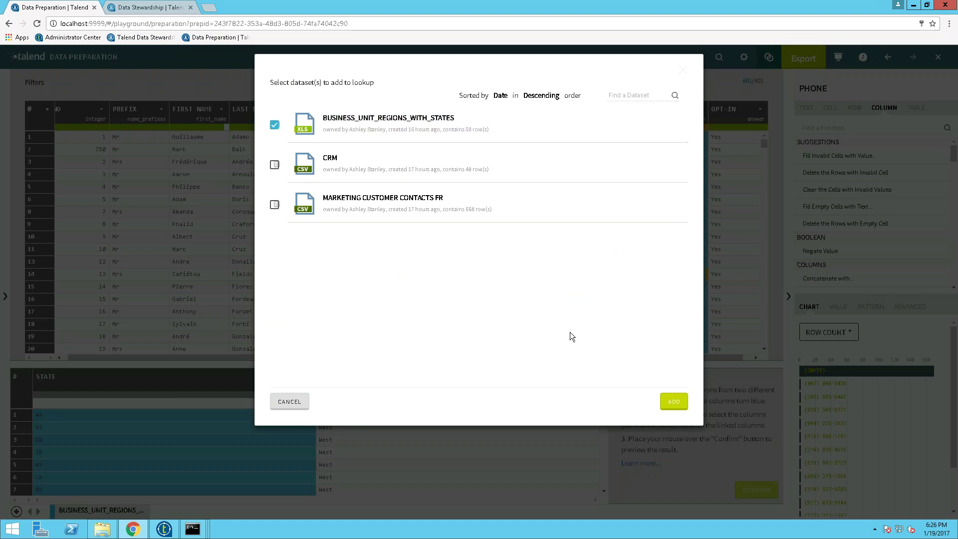
left_click(673, 401)
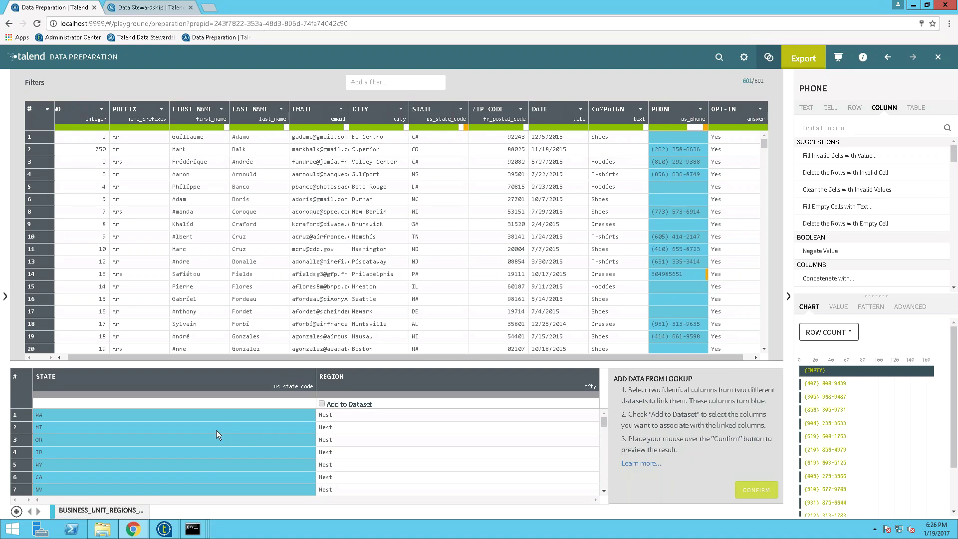
left_click(431, 112)
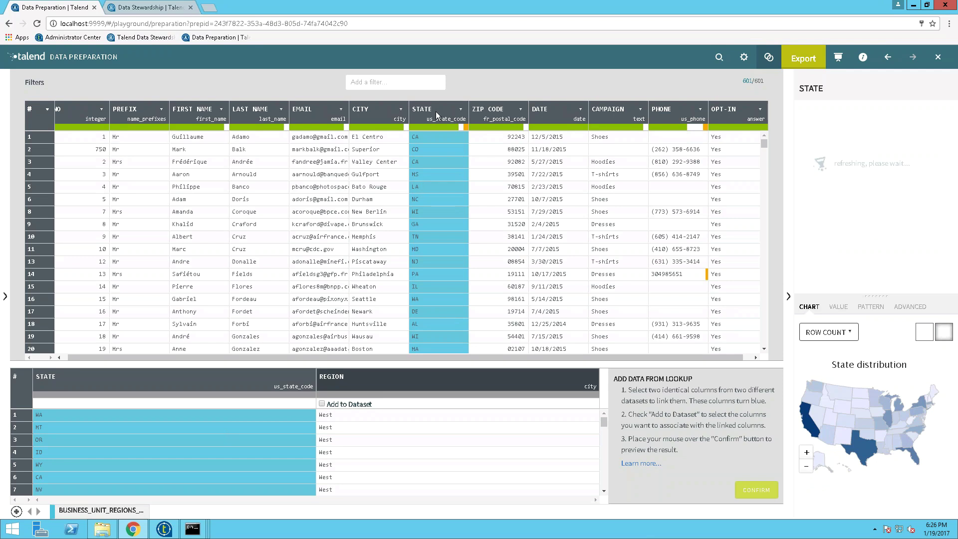
left_click(323, 404)
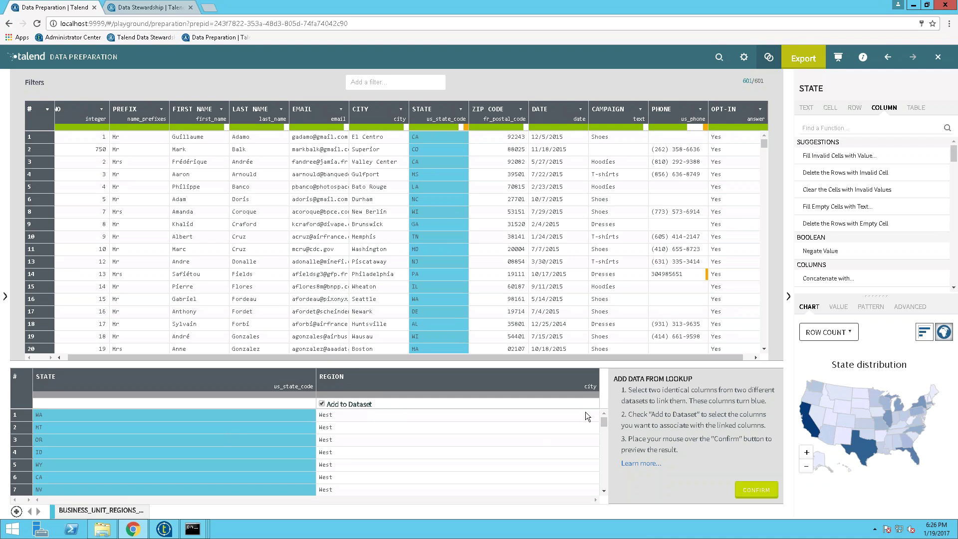
left_click(747, 490)
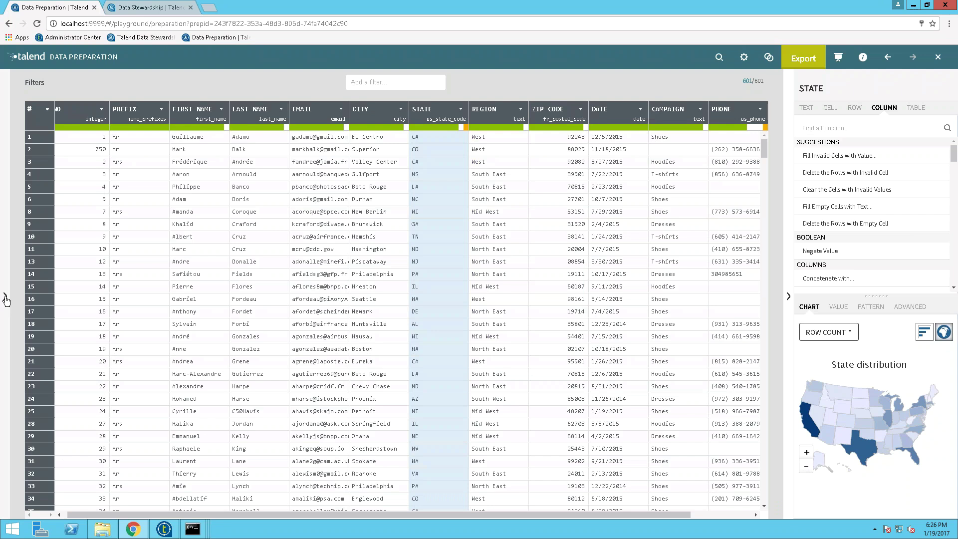
Step: Expand the recipe panel showing the six applied preparation steps
left_click(6, 300)
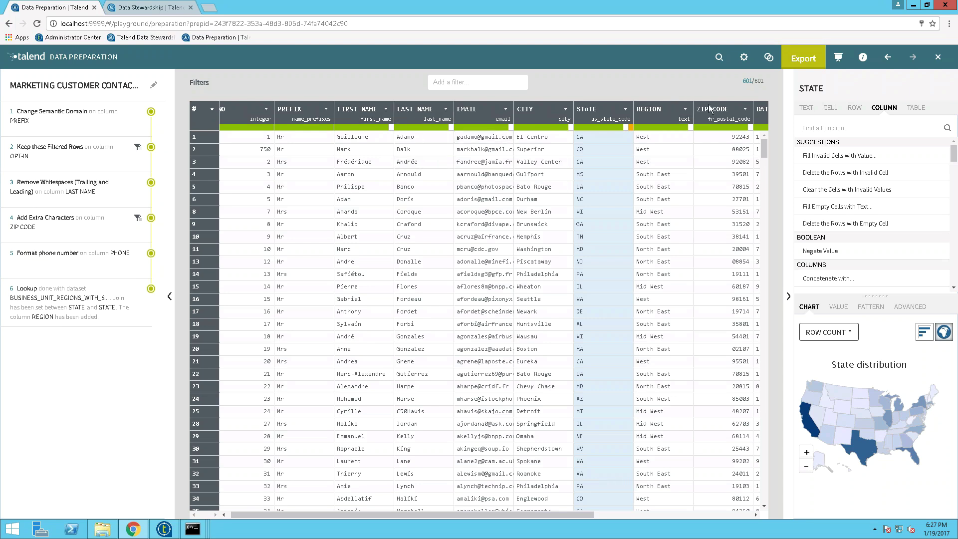
Step: Cancel the export and close the preparation, returning to the Preparations list
left_click(804, 58)
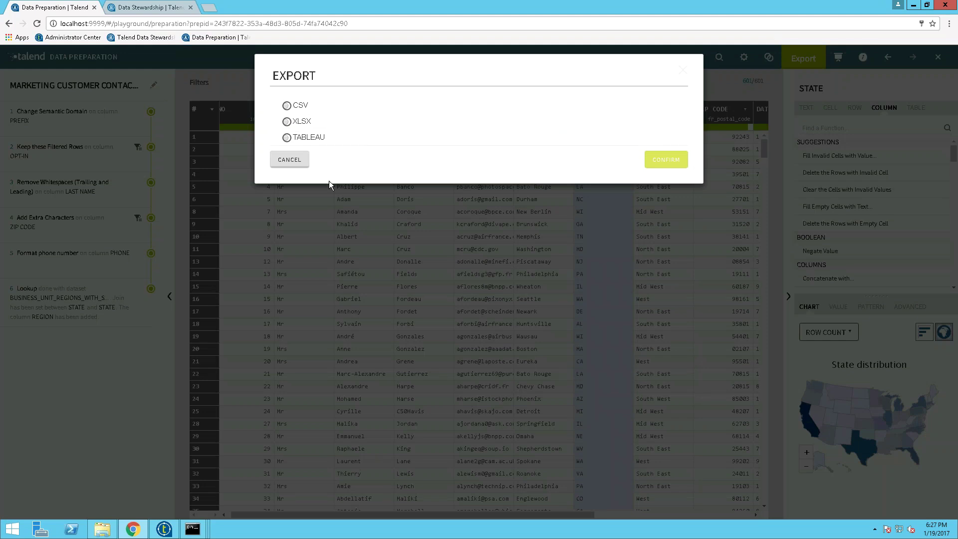
left_click(281, 162)
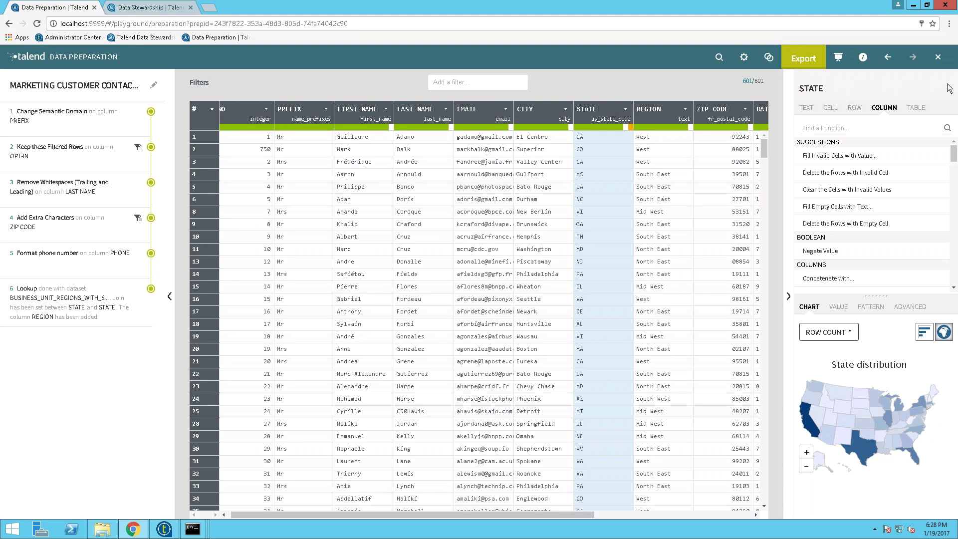
left_click(938, 59)
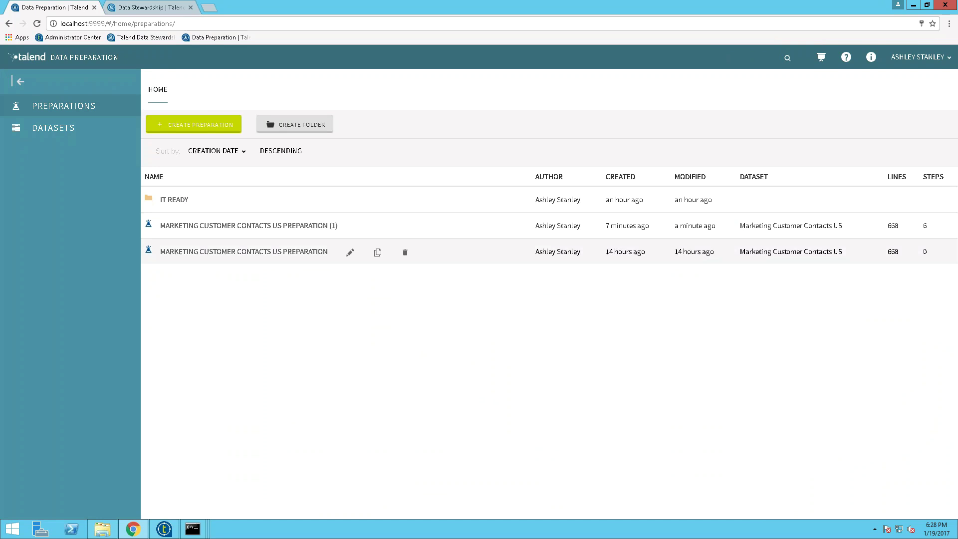
left_click(377, 253)
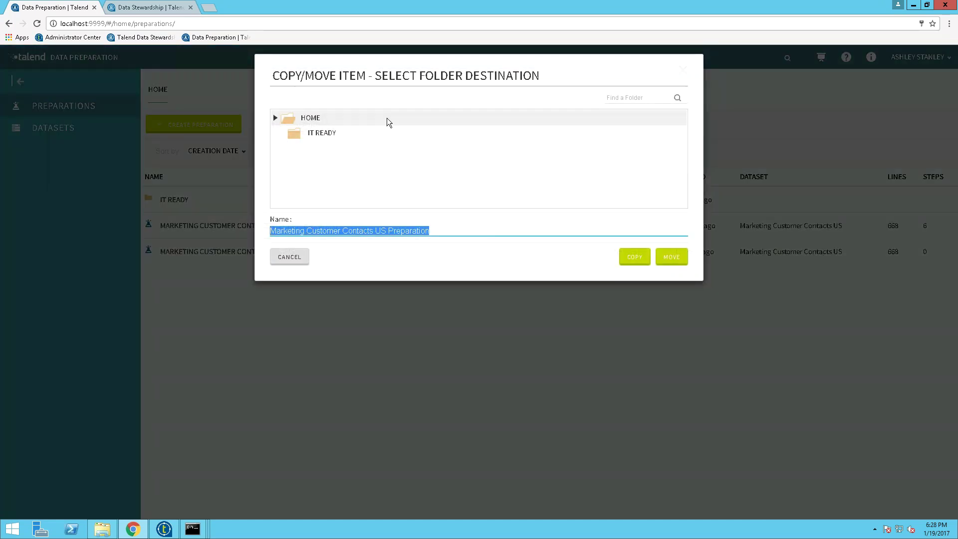
left_click(642, 261)
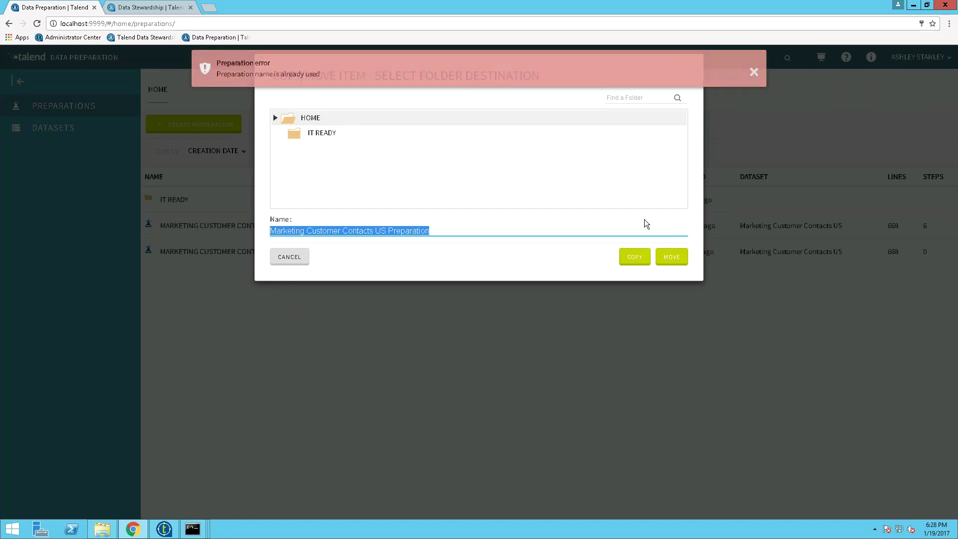
left_click(289, 257)
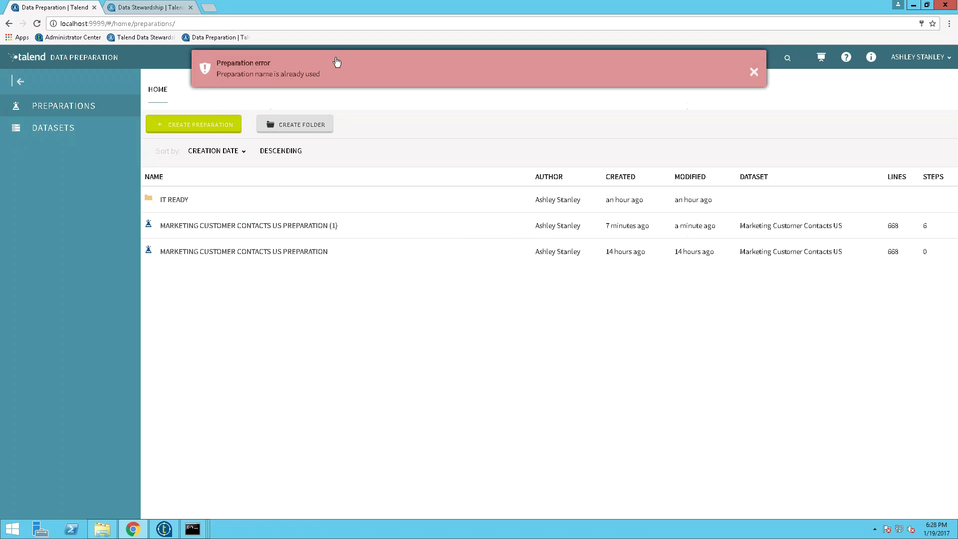
left_click(282, 230)
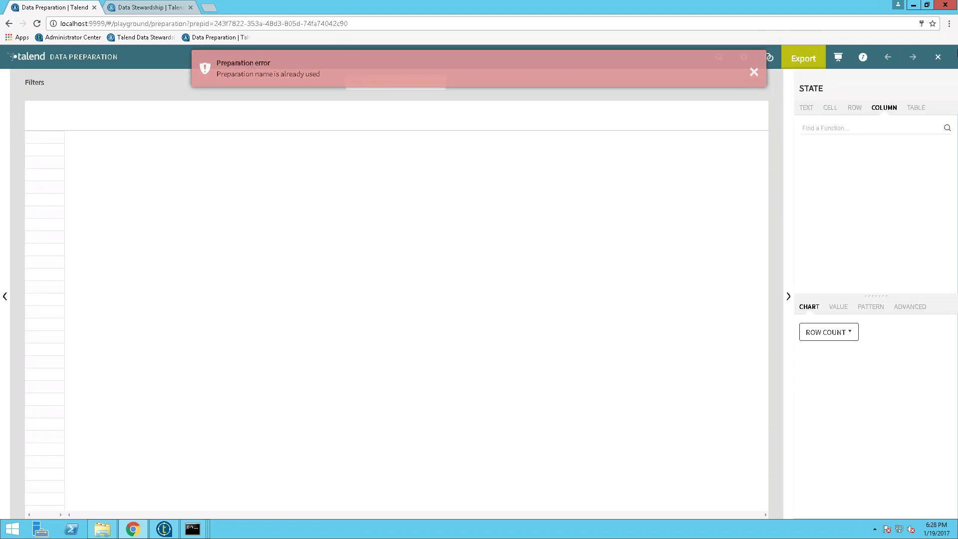
left_click(938, 57)
left_click(755, 74)
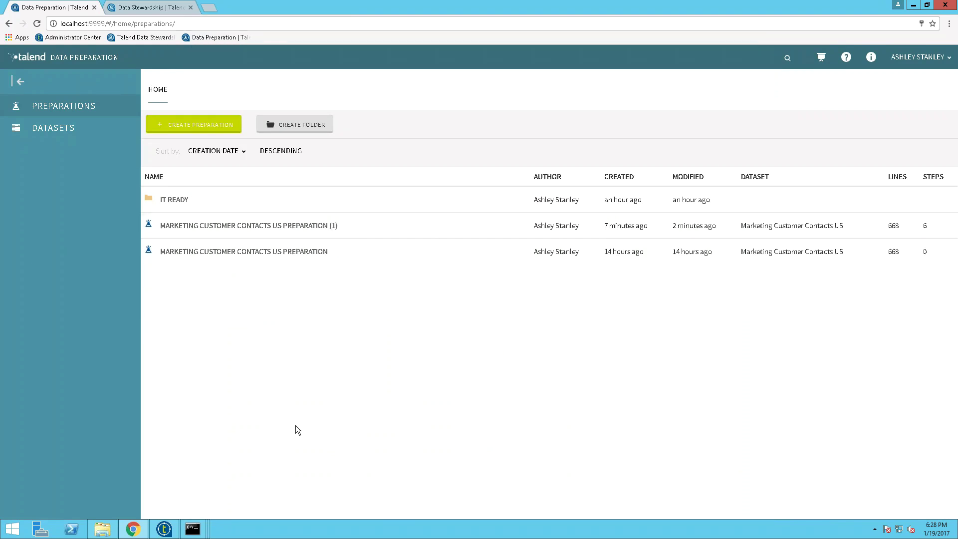
Step: Switch to Talend Studio, then back to the Preparation (1) page in Data Preparation
left_click(159, 534)
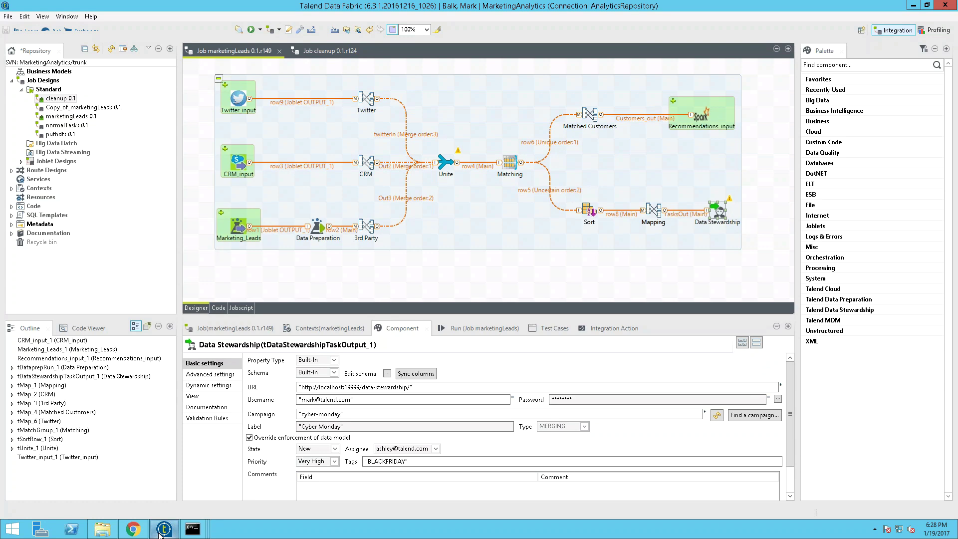
left_click(132, 528)
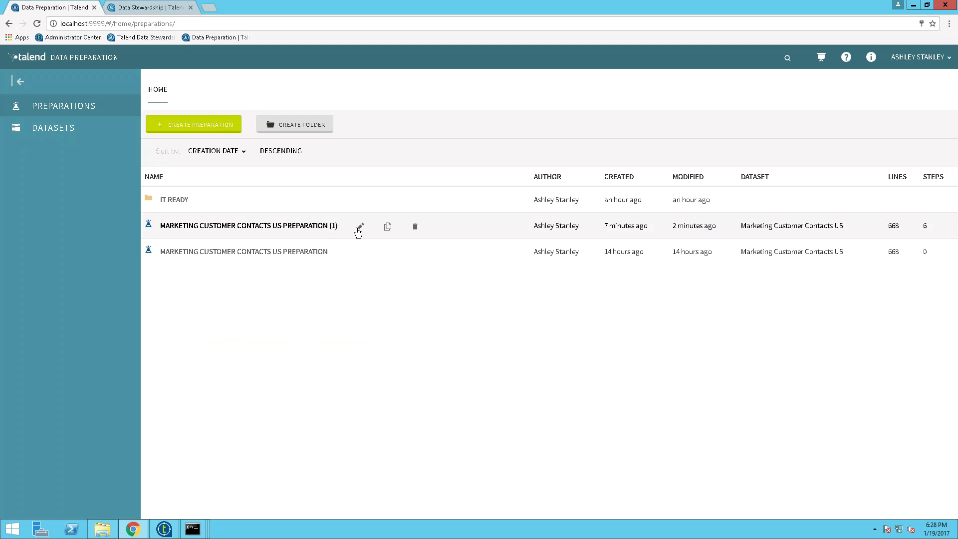
Step: Copy Marketing Customer Contacts US Preparation (1) into the IT READY folder, then reopen it briefly
left_click(388, 226)
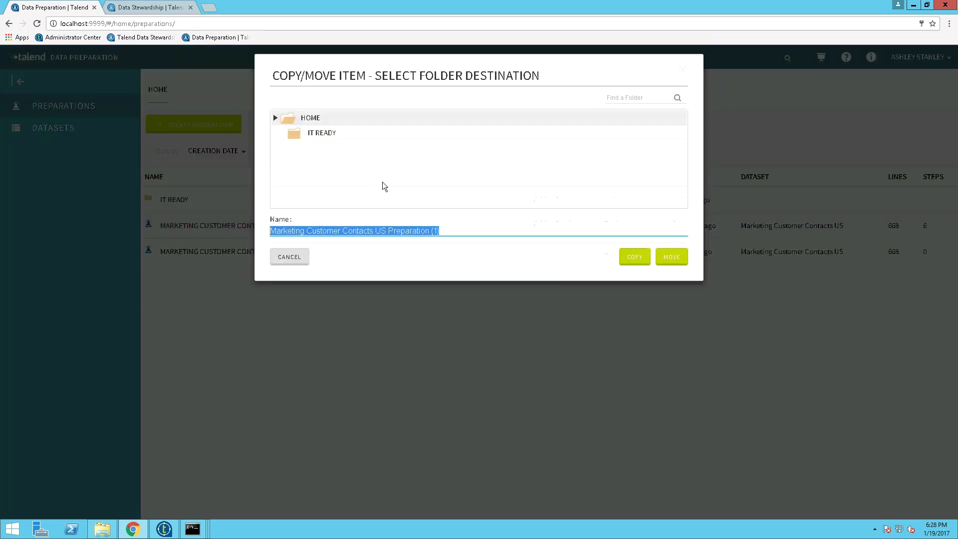
left_click(326, 135)
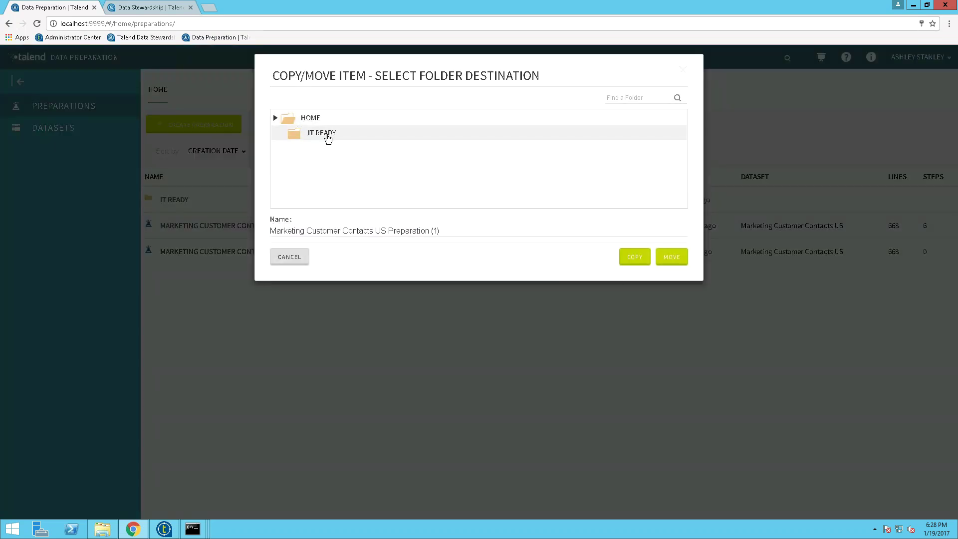
left_click(633, 256)
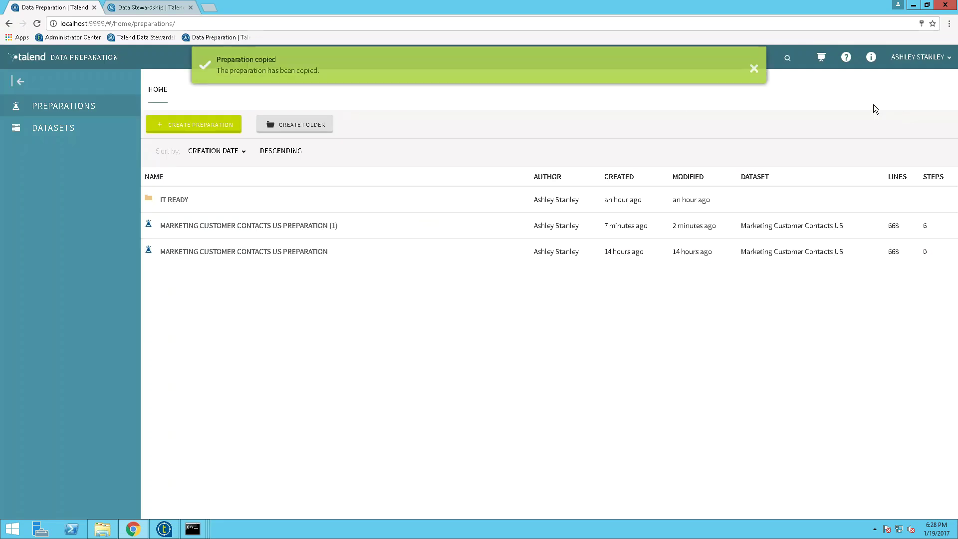
left_click(235, 227)
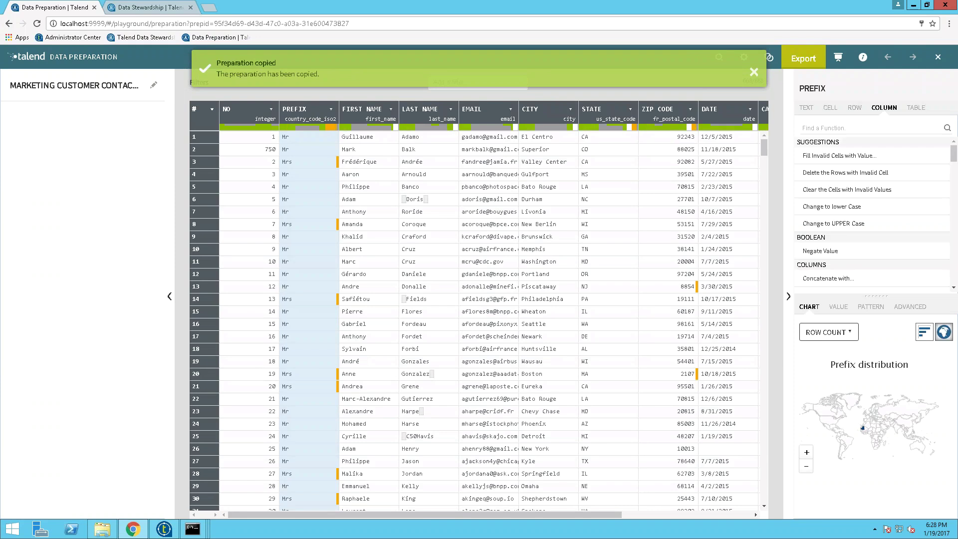
left_click(938, 57)
Step: Open MARKETING CUSTOMER CONTACTS US PREPARATION (1) to check its six-step recipe over 601 rows
left_click(160, 225)
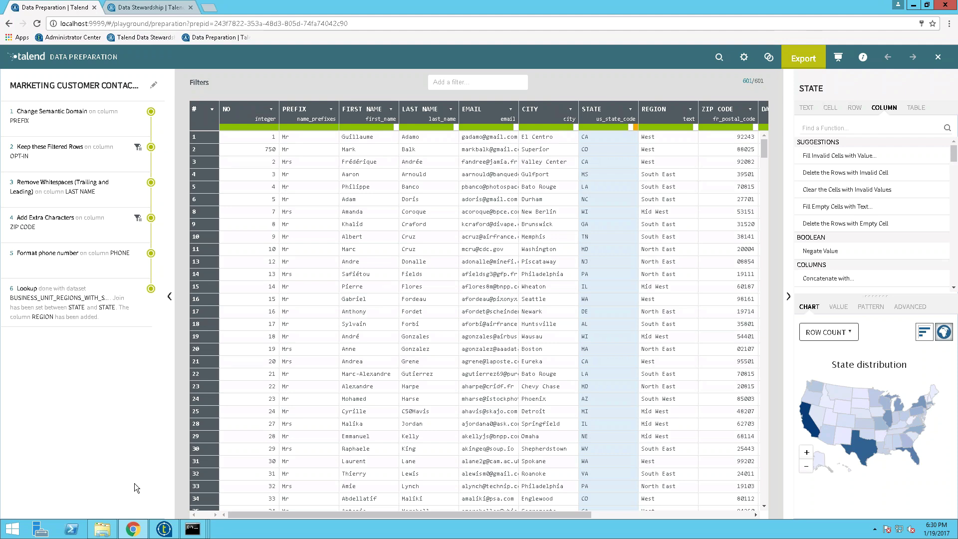
Step: Switch to the marketingLeads job in Talend Studio and select its Data Preparation component
left_click(164, 528)
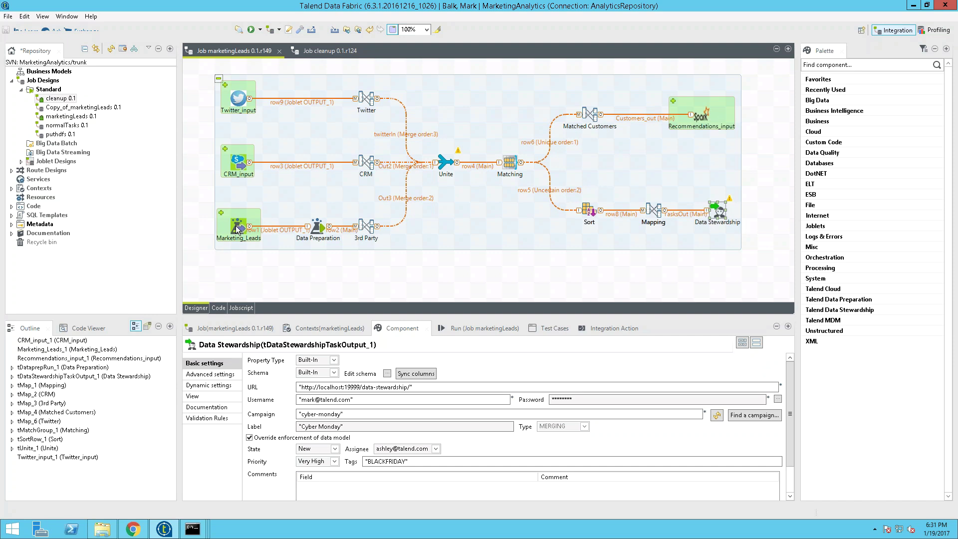
left_click(317, 229)
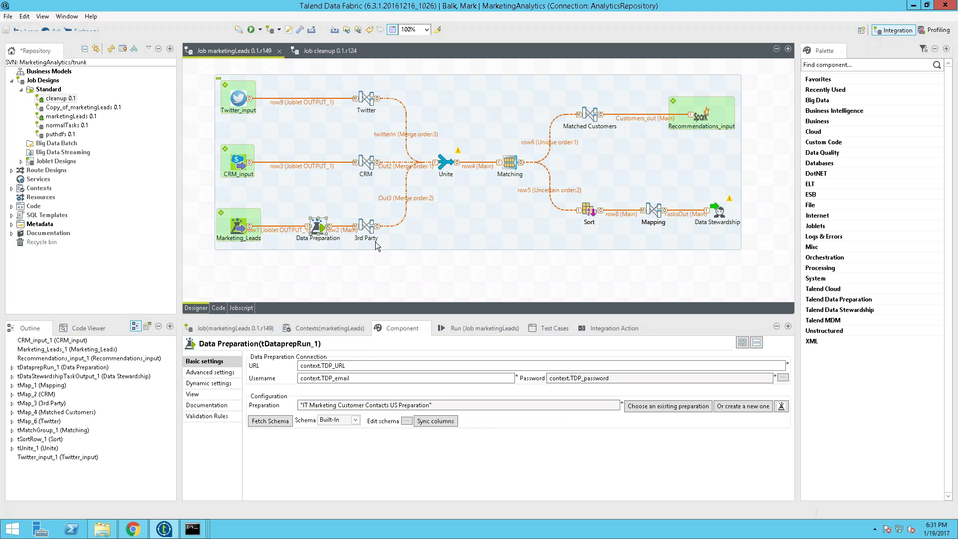
Step: Check the Matching and Data Stewardship component settings, then show the Run (Job marketingLeads) view
left_click(509, 168)
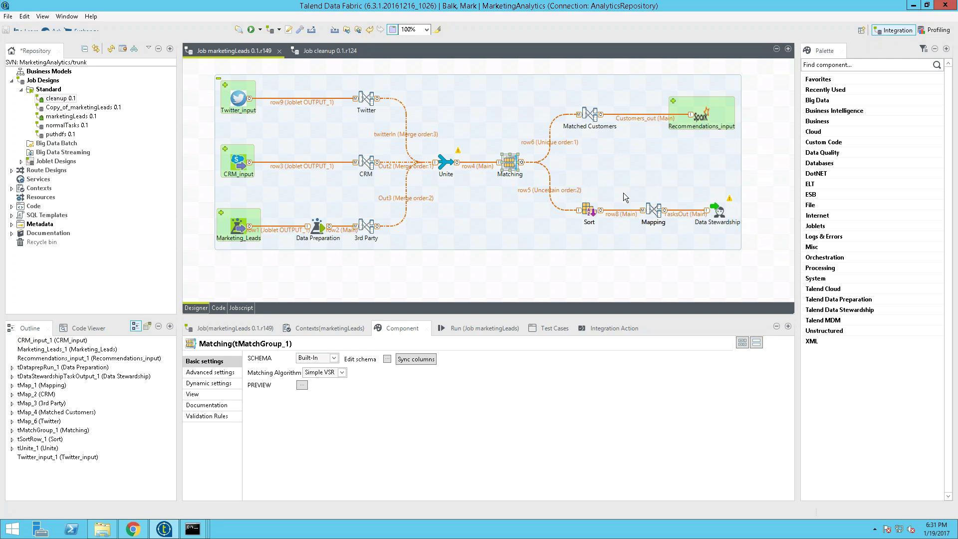
left_click(719, 212)
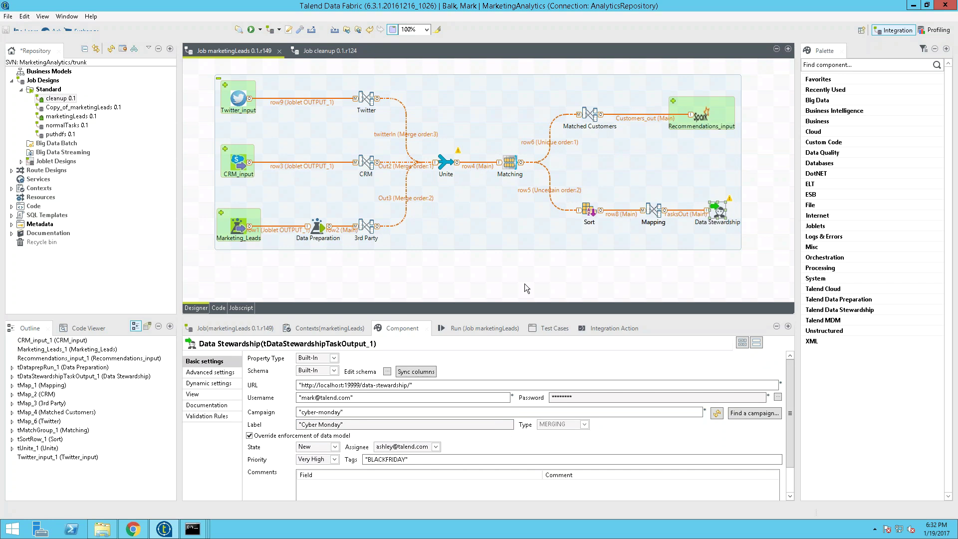
left_click(480, 332)
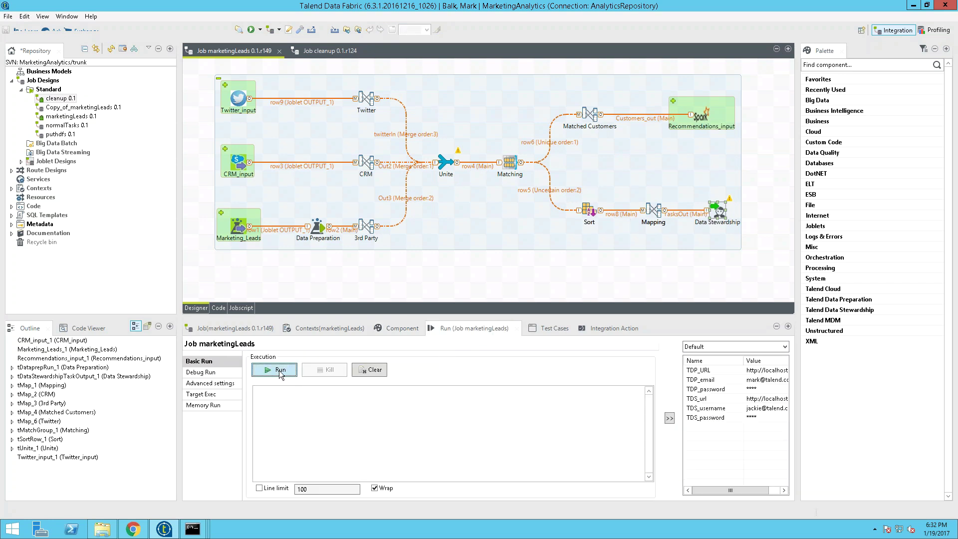
Step: Run the marketingLeads job to exit code 0, then return to Chrome
left_click(280, 372)
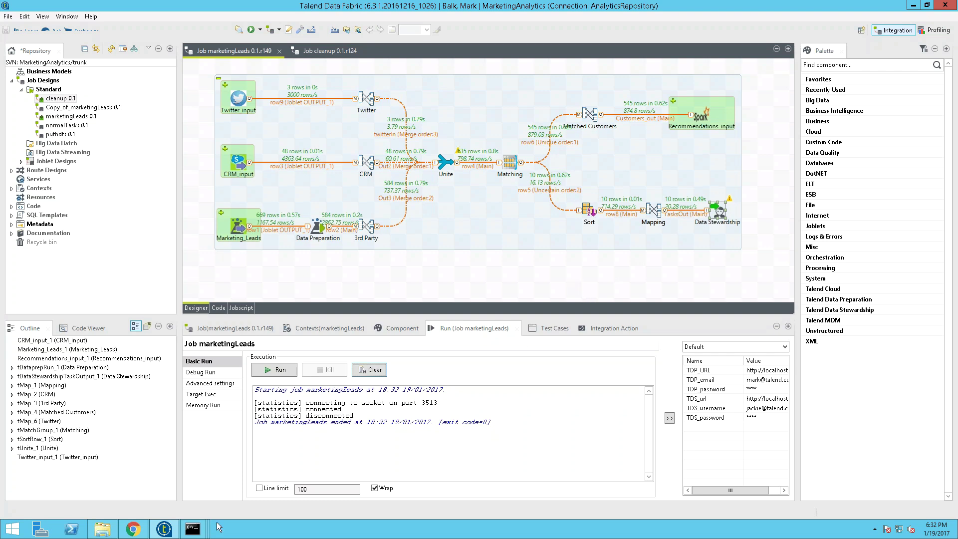
left_click(131, 530)
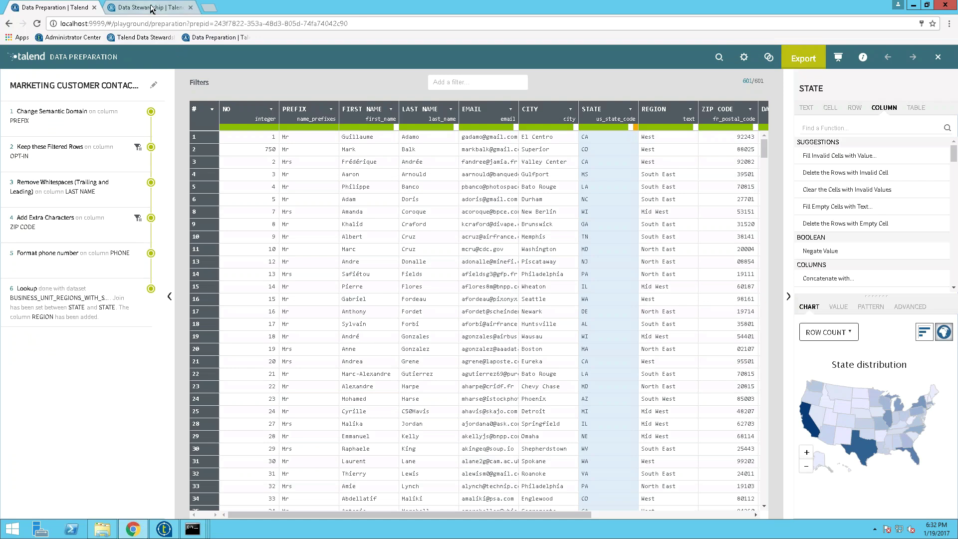
left_click(159, 531)
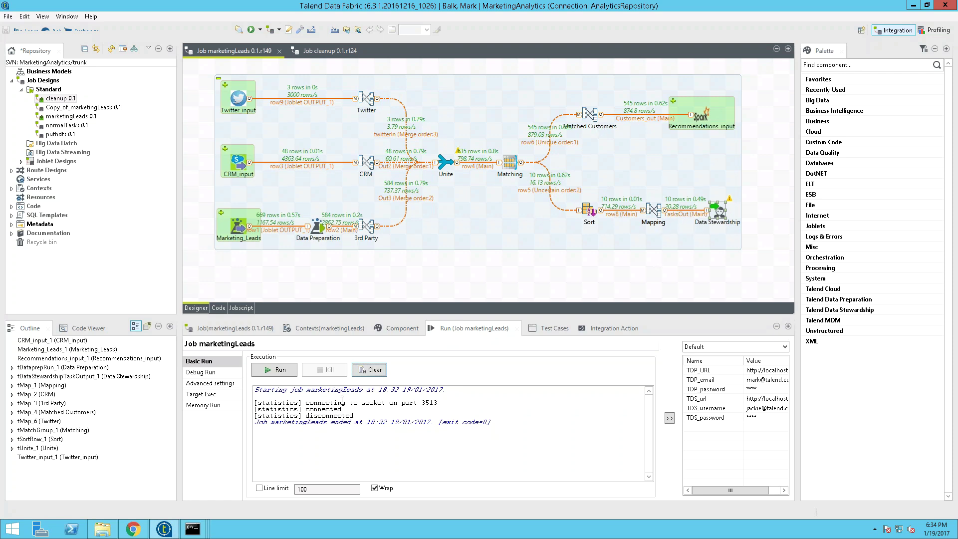
left_click(134, 528)
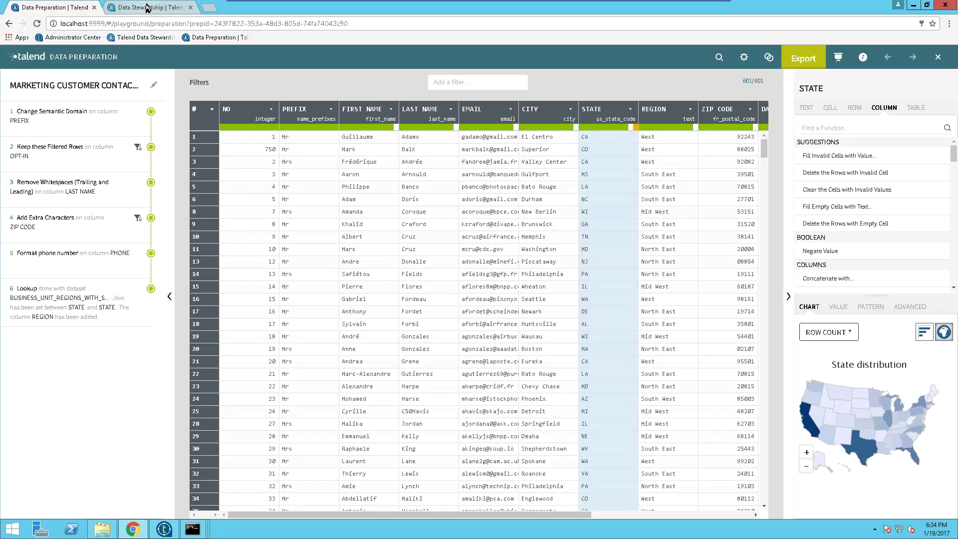
Step: Log out of Data Stewardship and sign back in with the steward's e-mail and password
left_click(145, 8)
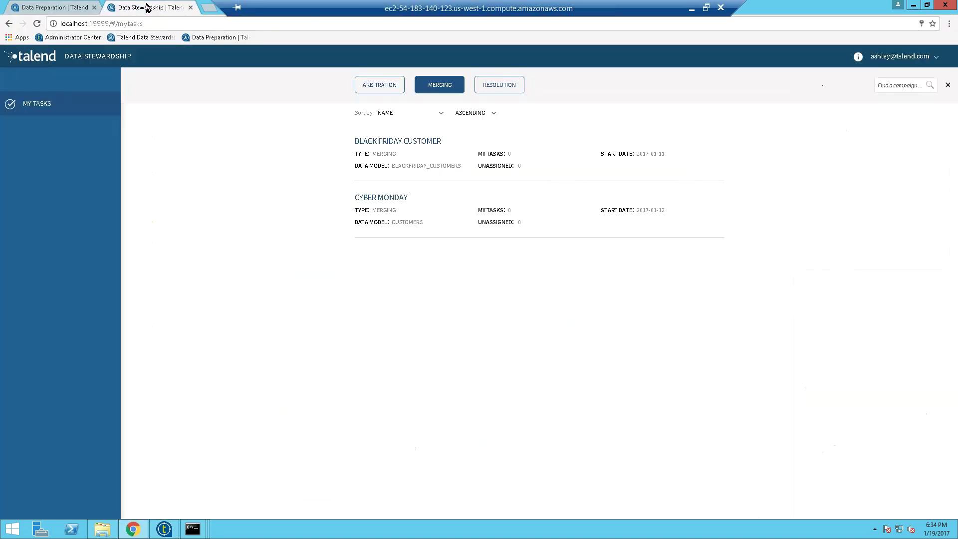
left_click(919, 50)
left_click(896, 82)
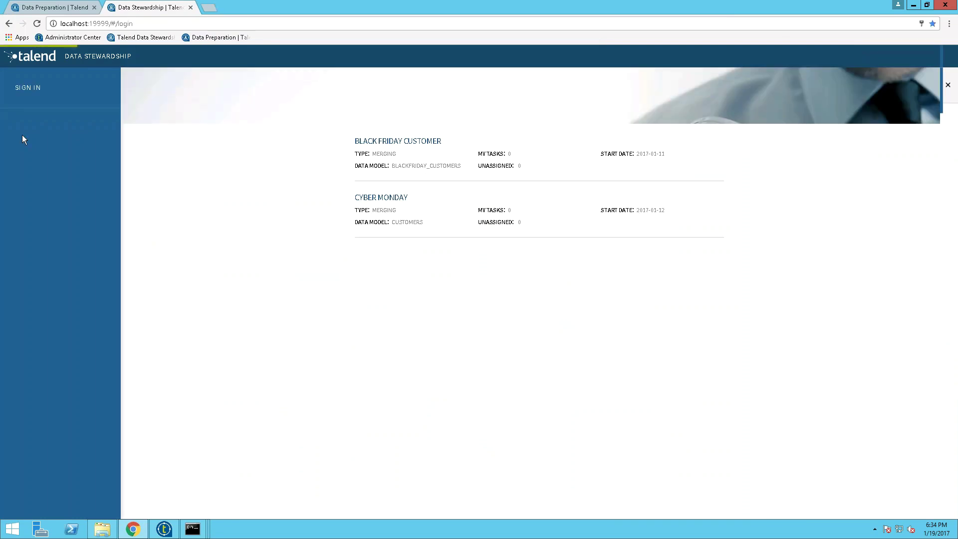
left_click(54, 147)
left_click(43, 166)
left_click(47, 195)
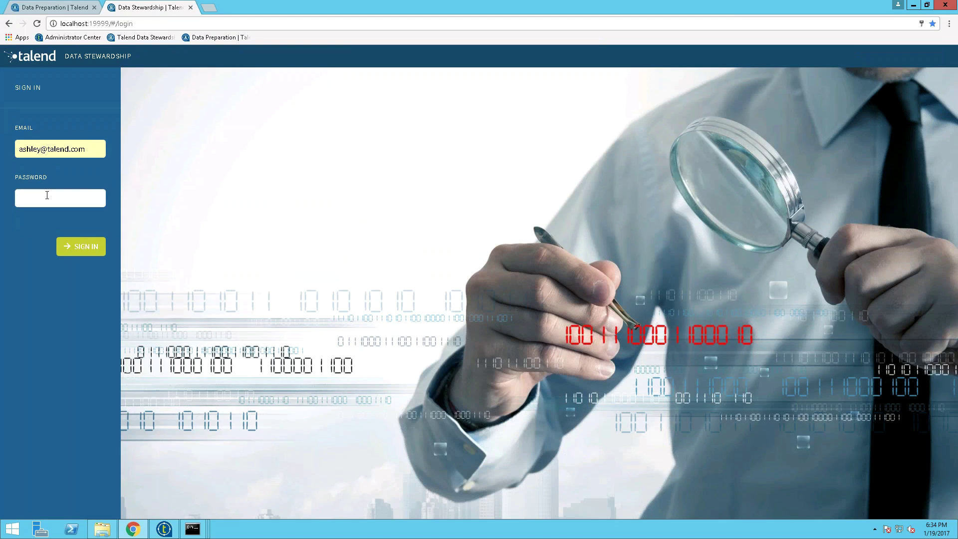
type("••••••")
key("Return")
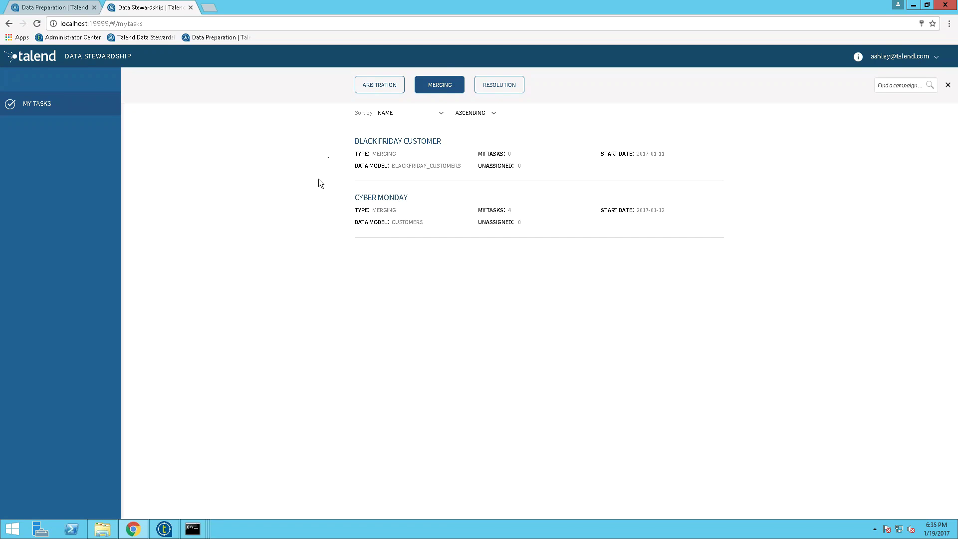
Step: Open the CYBER MONDAY campaign from the Merging tasks in My Tasks
left_click(372, 198)
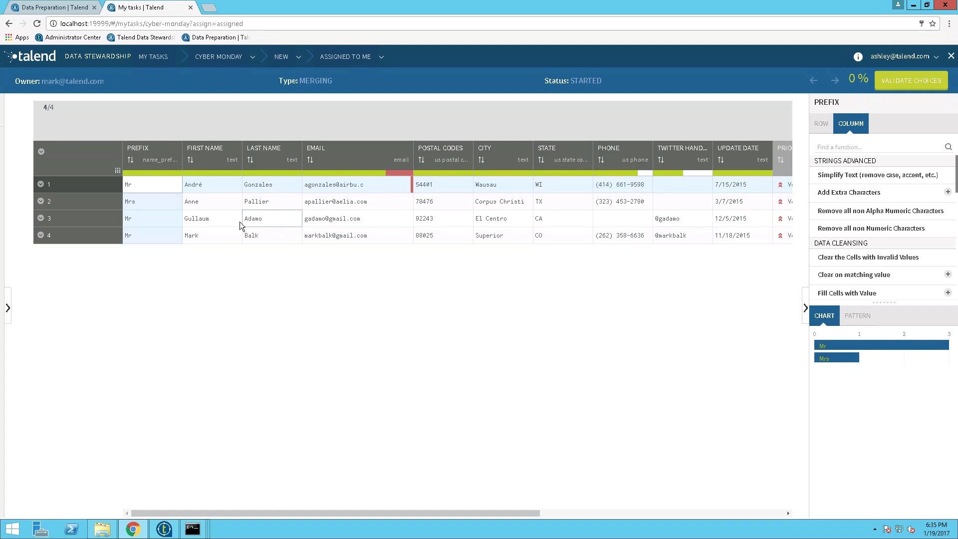
Step: Select row 1 among the four Cyber Monday merge records
left_click(40, 184)
Step: Expand record 1 and assign the MKT_Leads e-mail value to its golden record
left_click(40, 184)
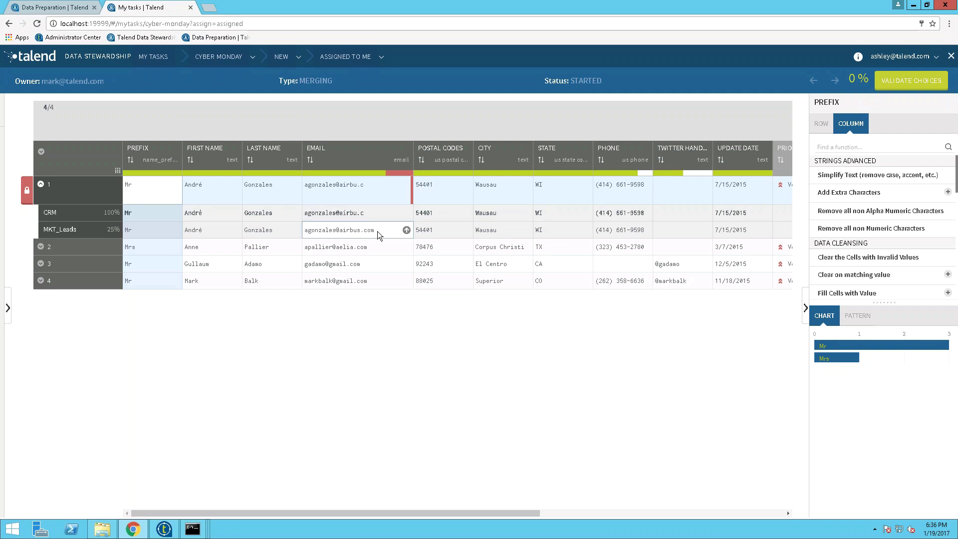
left_click(406, 231)
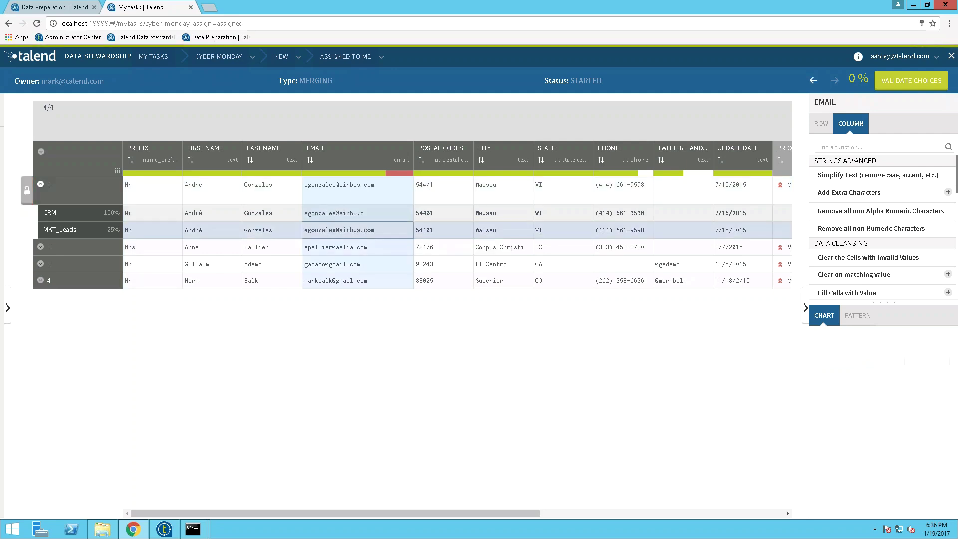
Step: Validate the first two merged golden records
mouse_move(391, 181)
mouse_move(395, 214)
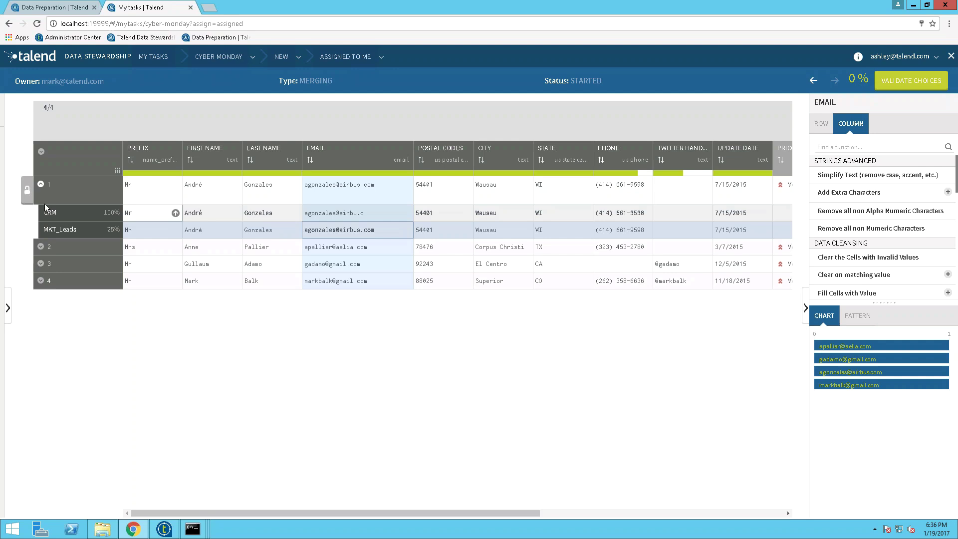
left_click(27, 200)
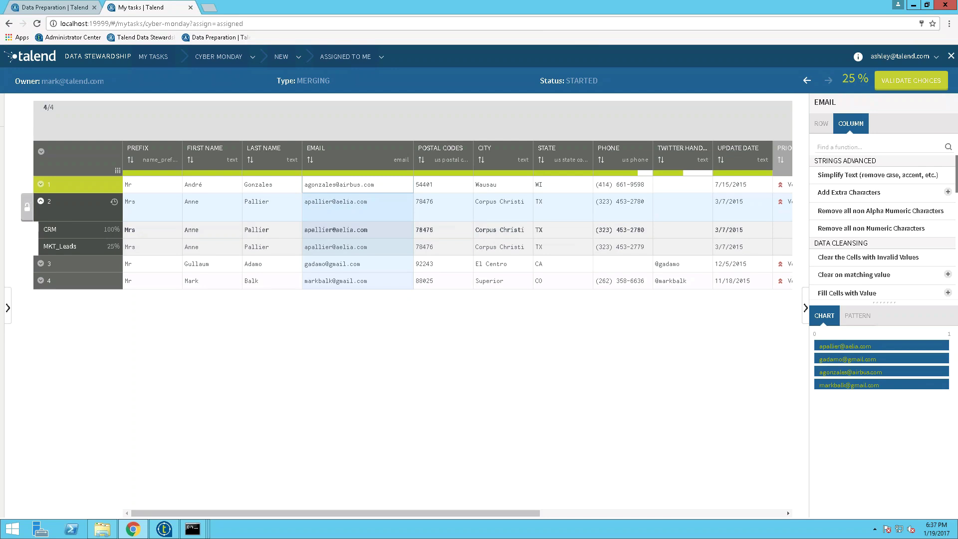
left_click(26, 207)
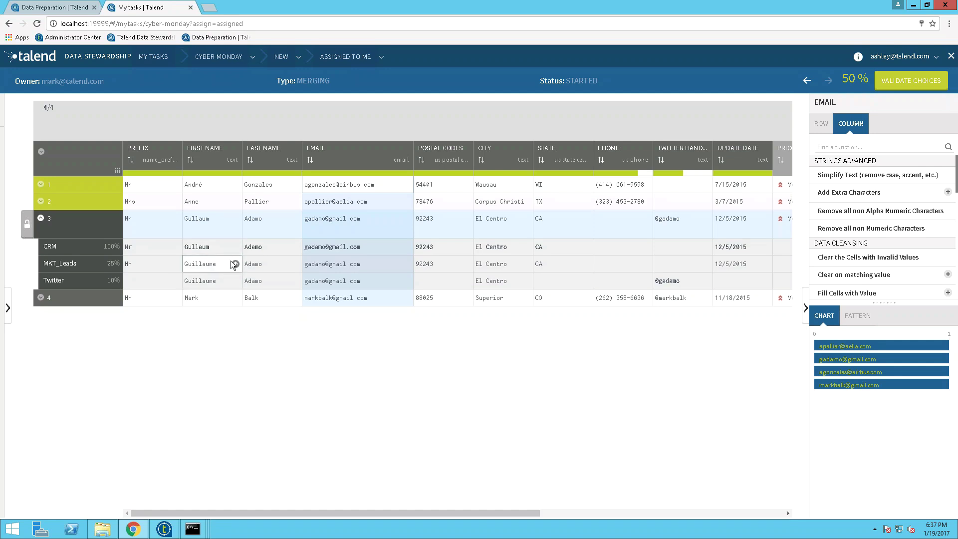
Step: Take 'Guillaume' from MKT_Leads as record 3's first name, then validate records 3 and 4
left_click(235, 265)
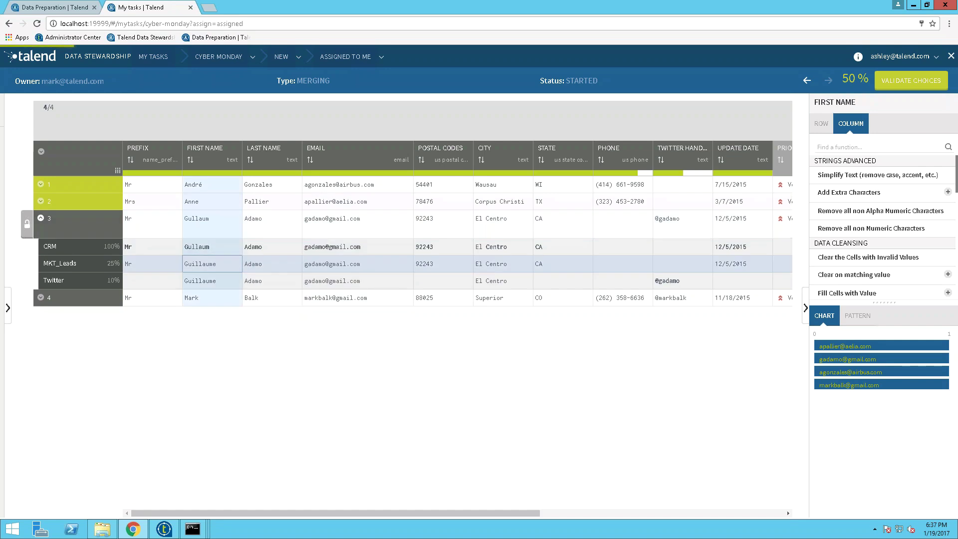
left_click(27, 227)
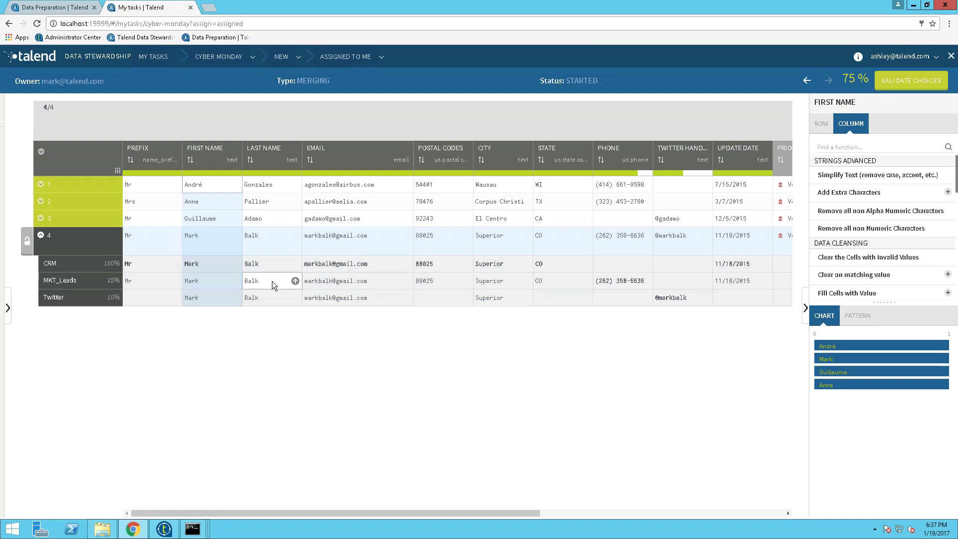
left_click(26, 242)
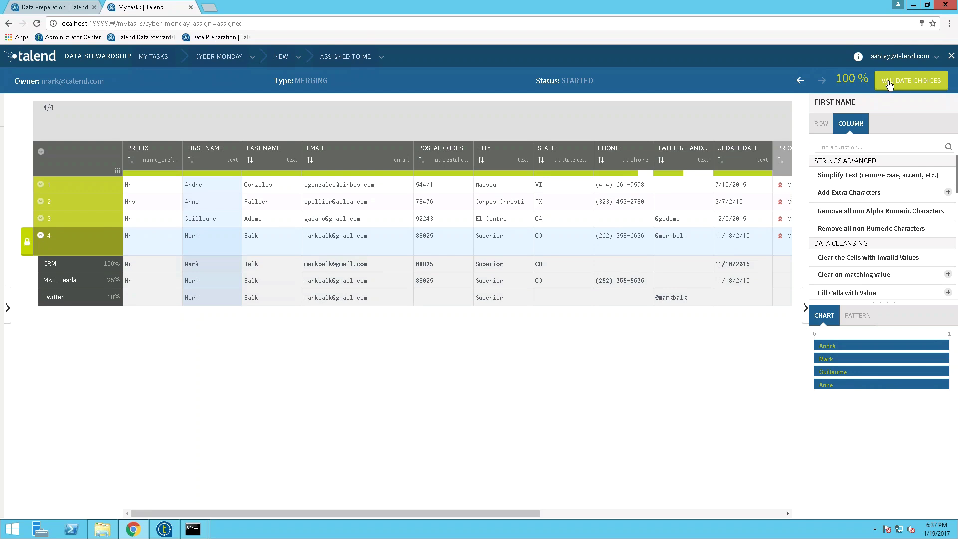
Step: Submit the four validated merge choices and log out of Data Stewardship
left_click(889, 85)
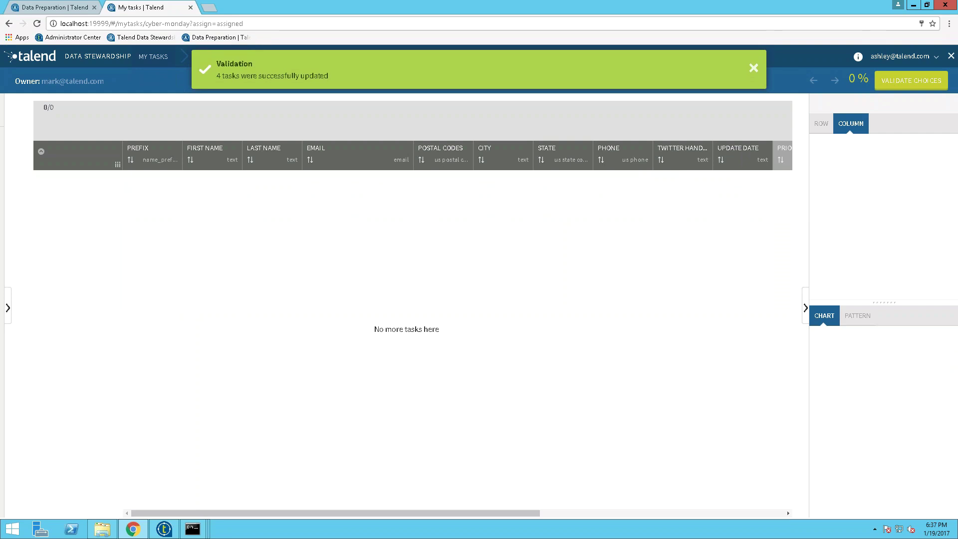
left_click(889, 59)
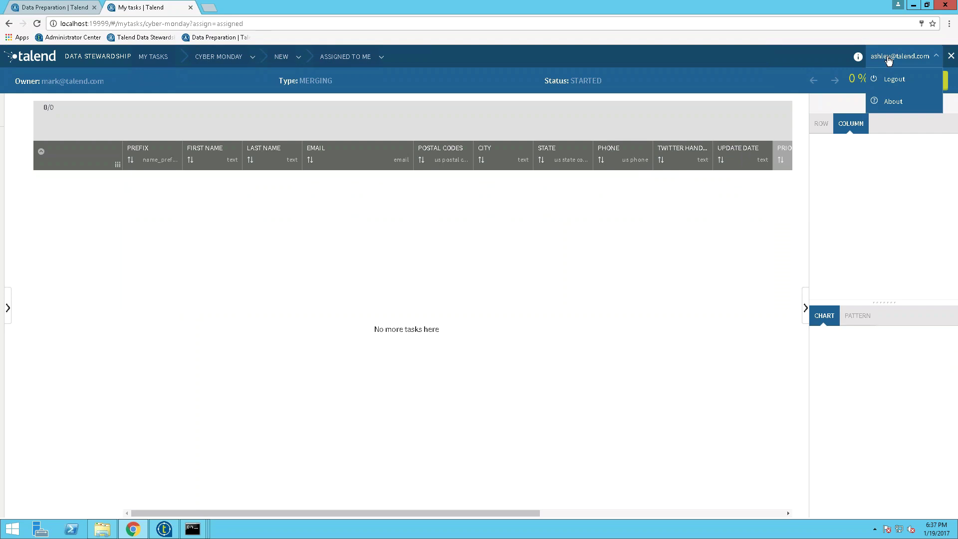
left_click(893, 81)
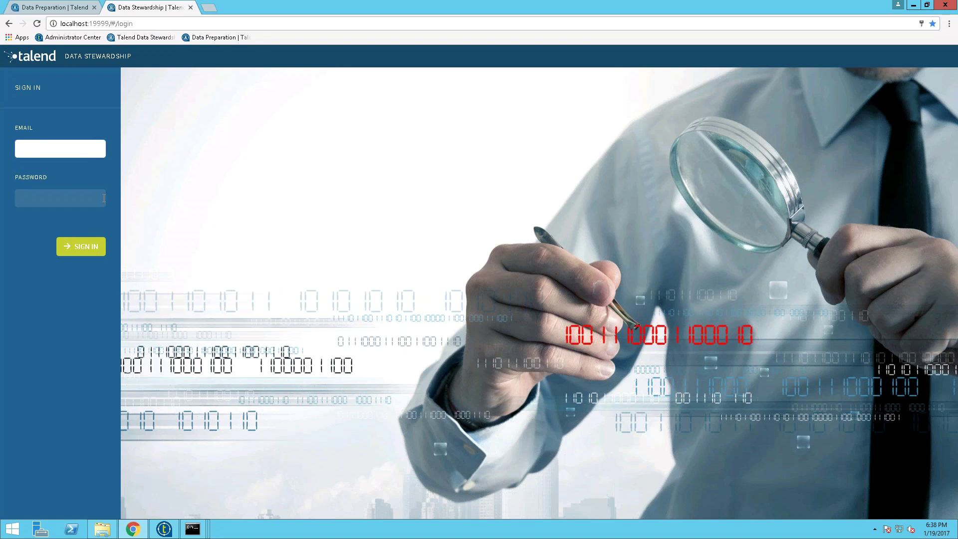
Step: Sign in as the second steward with their e-mail and password, then show My Tasks
left_click(103, 198)
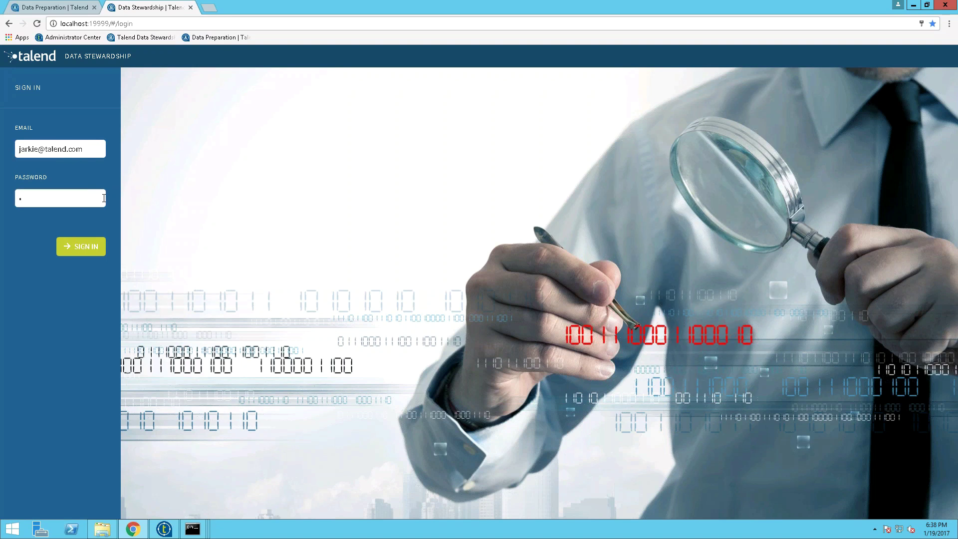
key("BackSpace")
type("c")
left_click(79, 197)
type("talend")
key("Return")
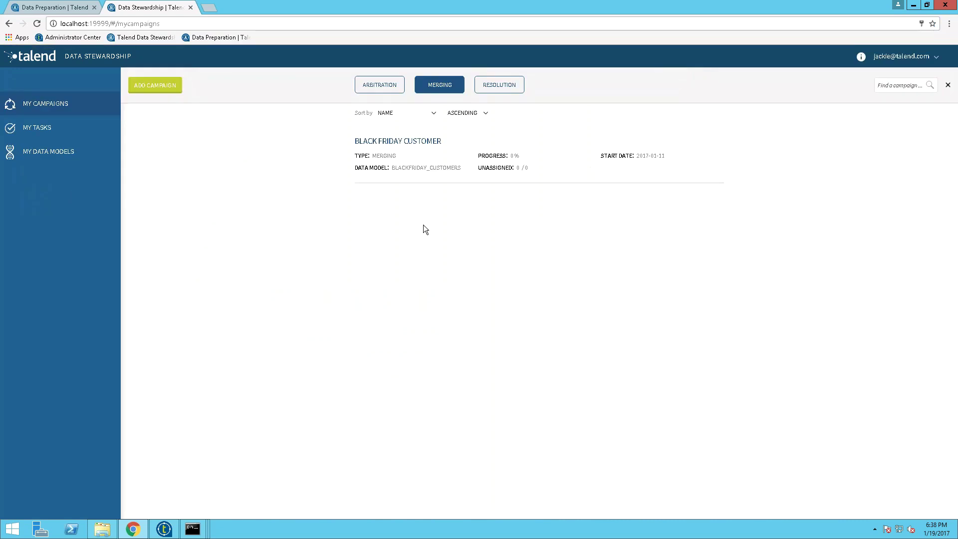
left_click(43, 138)
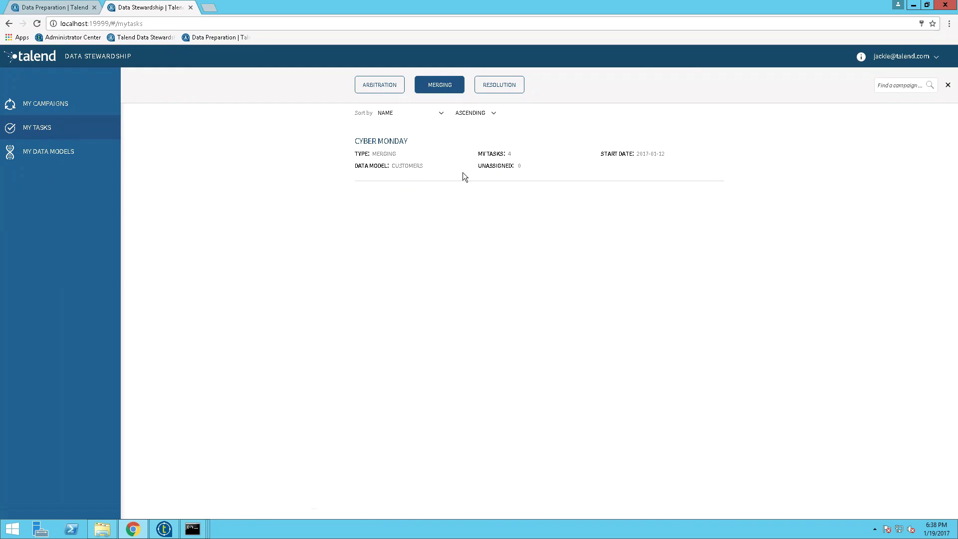
Step: In the Cyber Monday campaign, review record 1's sources, then accept and submit all four records
left_click(381, 143)
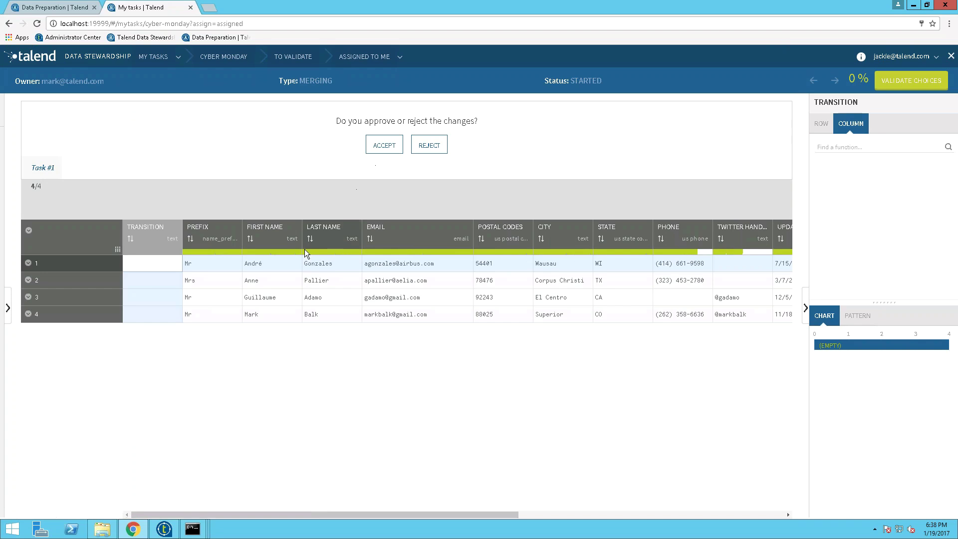
left_click(29, 263)
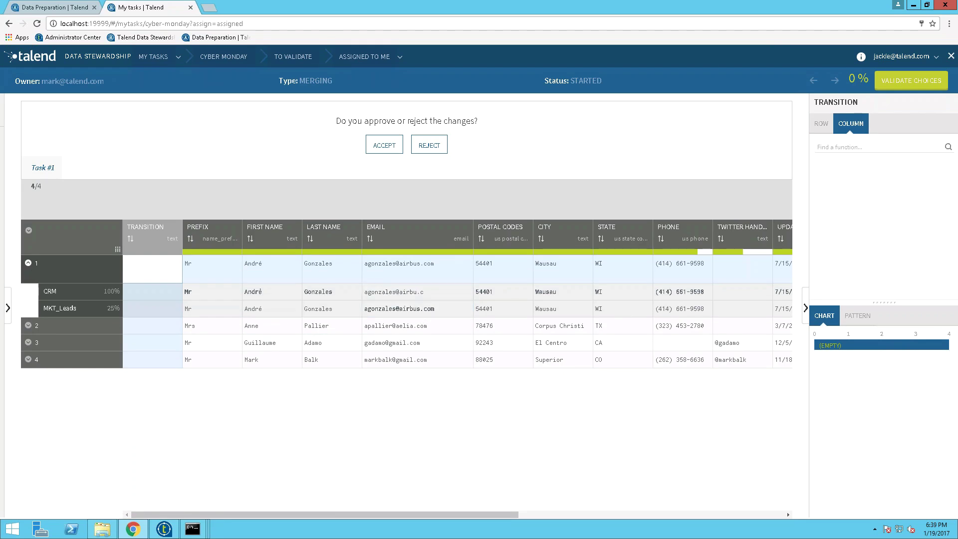
left_click(29, 264)
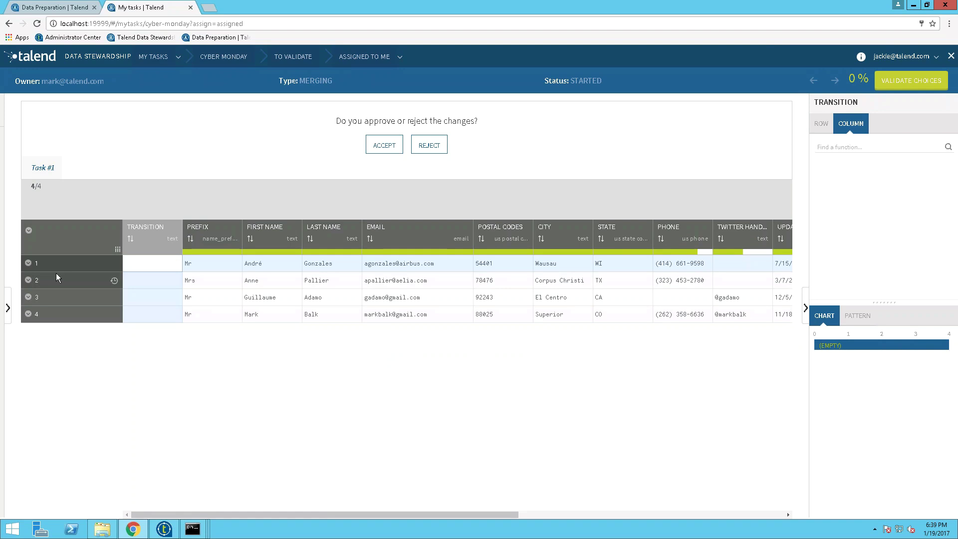
left_click(65, 313, "shift")
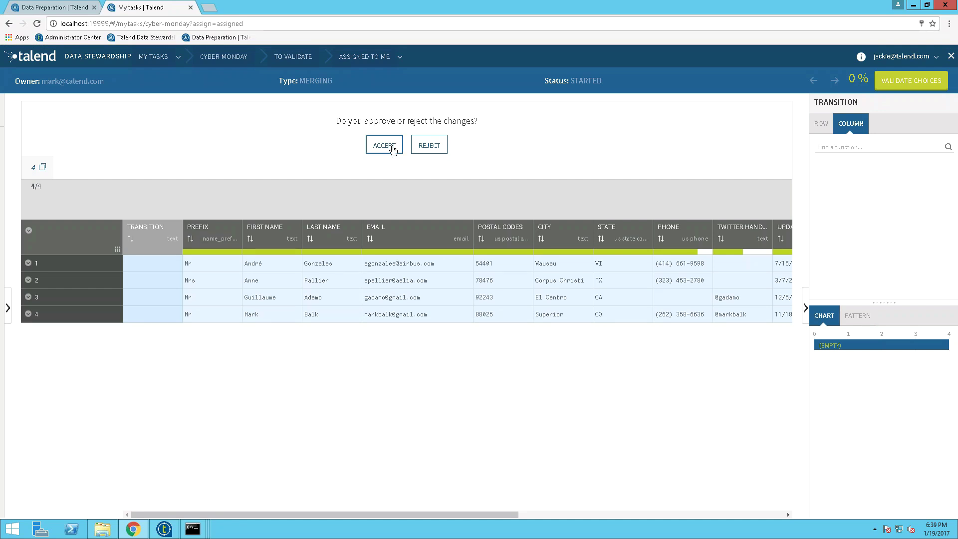
left_click(393, 149)
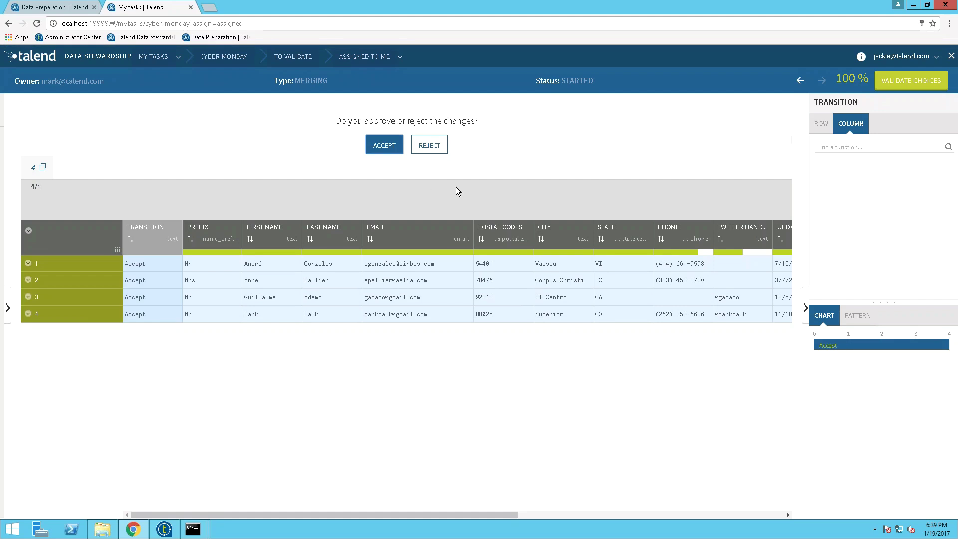
left_click(909, 80)
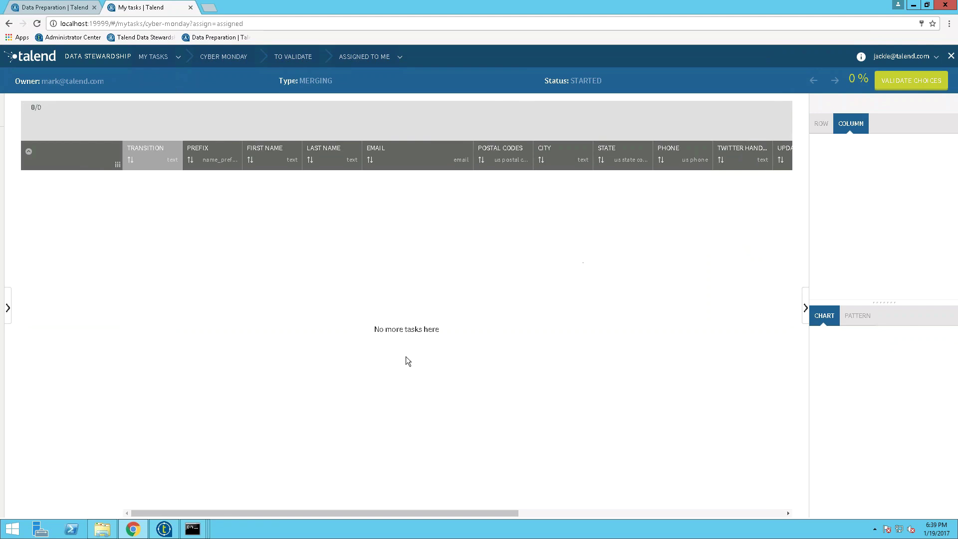
Step: Switch from the browser to the Talend Studio window with the marketingLeads job
left_click(164, 530)
left_click(164, 532)
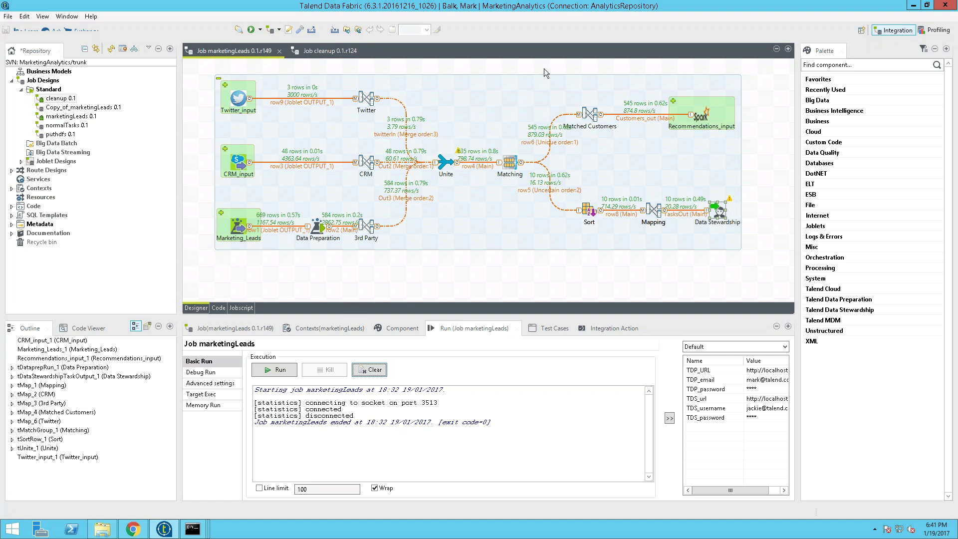
mouse_move(693, 14)
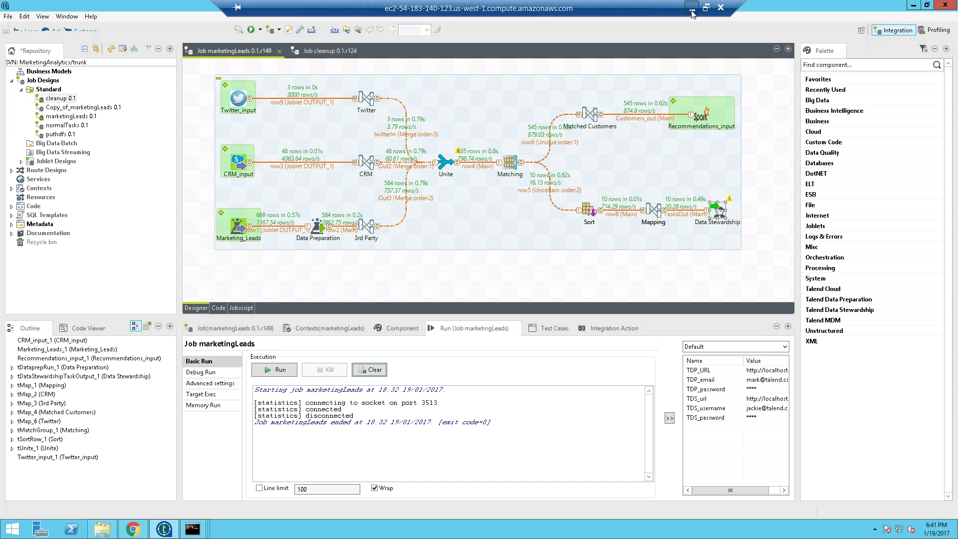
Step: Minimize the remote desktop and present the slides from Demonstration, advancing one slide
left_click(692, 12)
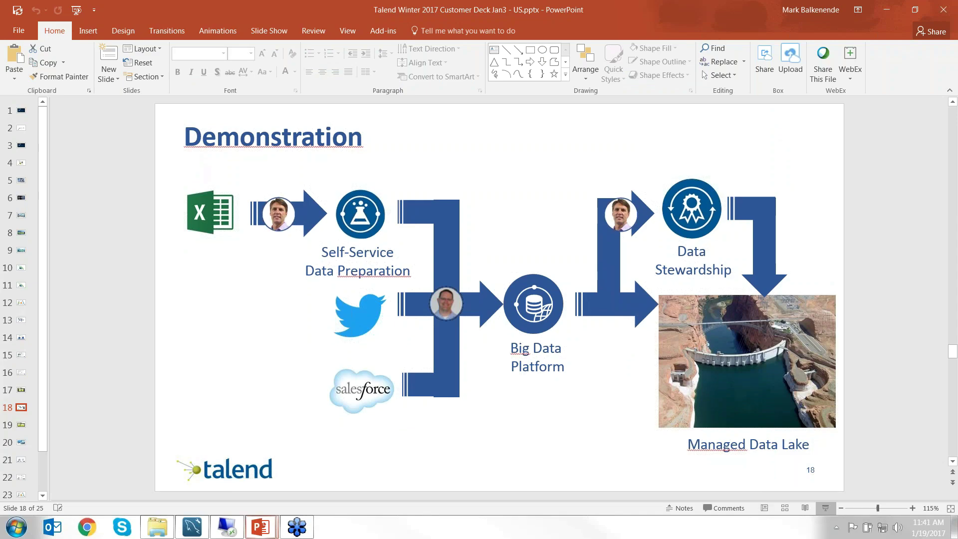
key("shift+F5")
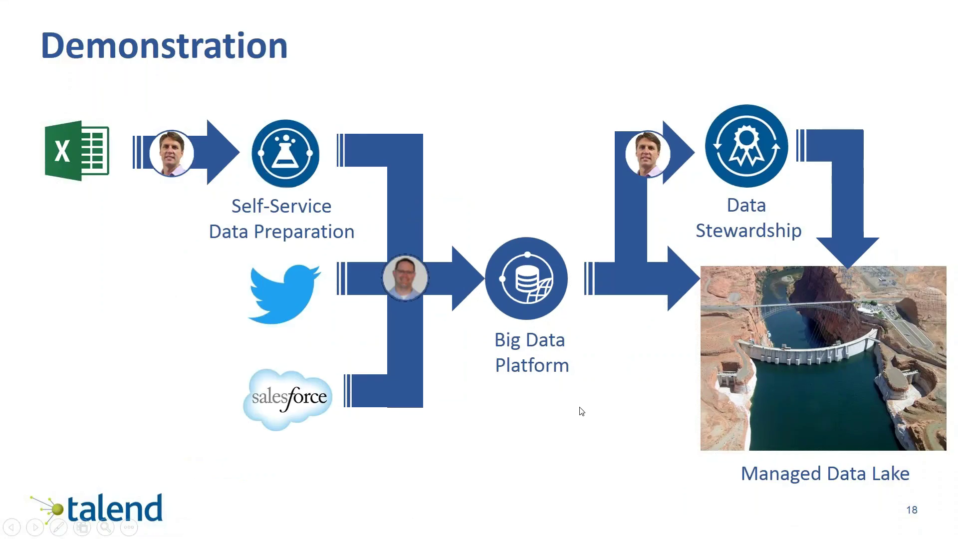
key("Right")
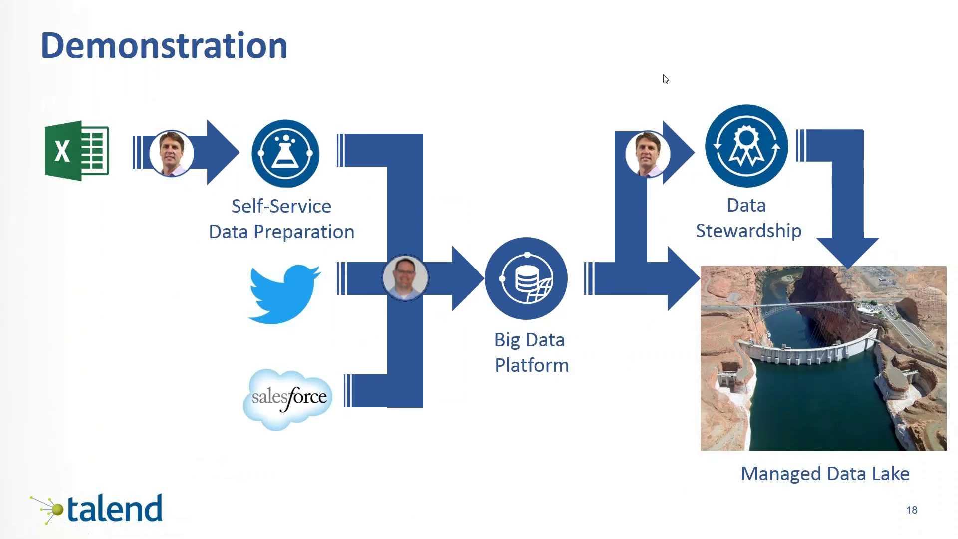